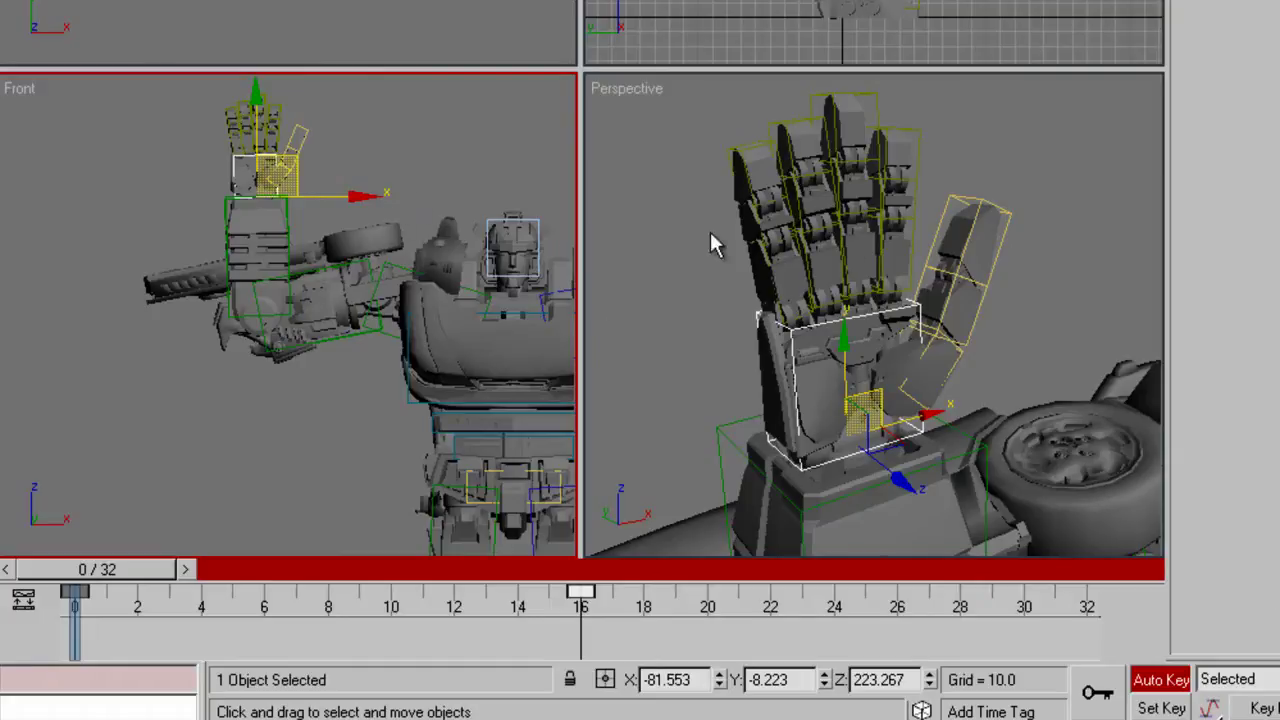
# Step: Scrub the animation to frame 8, midway between the open-hand and closed-fist keys
pyautogui.hotkey('ctrl', 's')
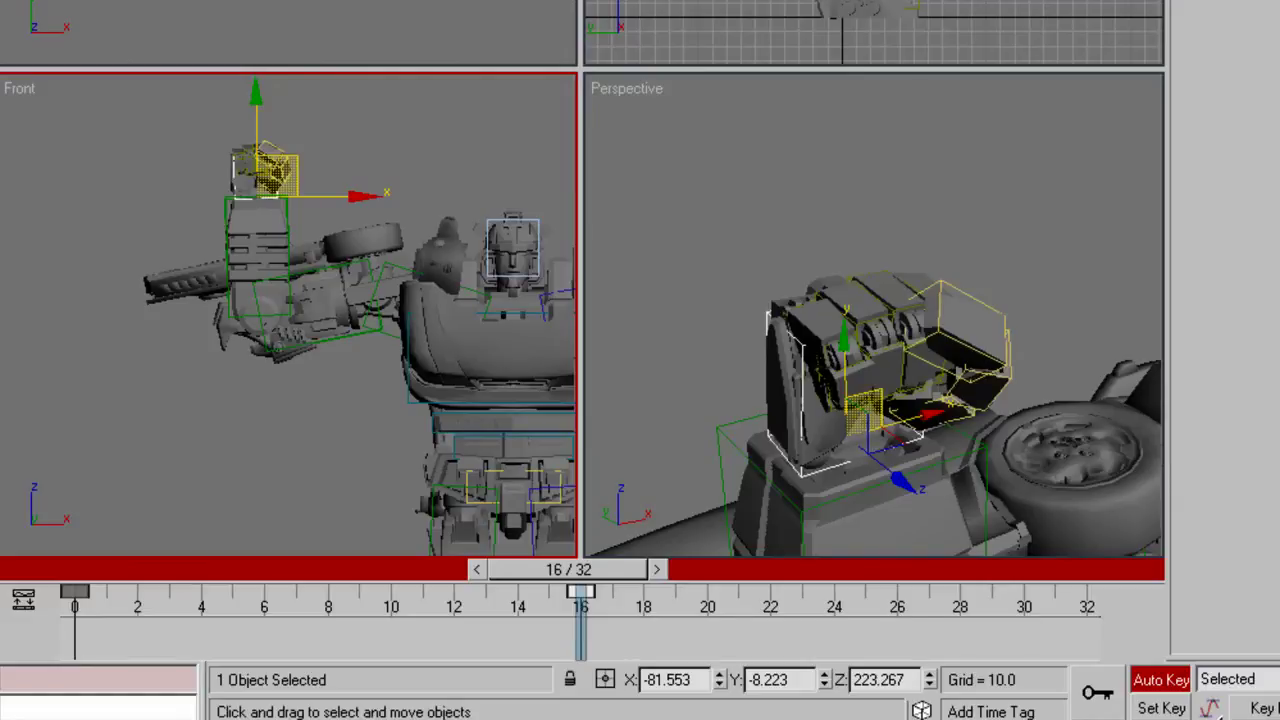
pyautogui.moveTo(578, 569); pyautogui.dragTo(360, 572)
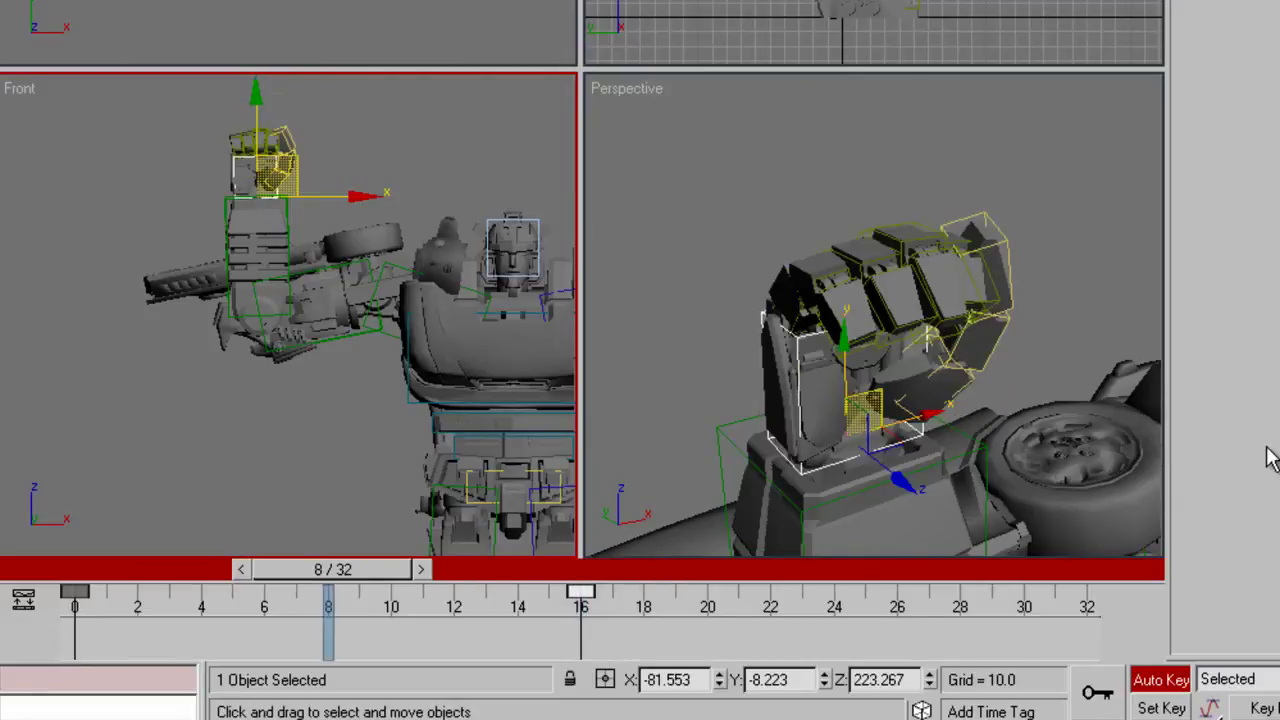
pyautogui.moveTo(250, 569); pyautogui.dragTo(331, 569)
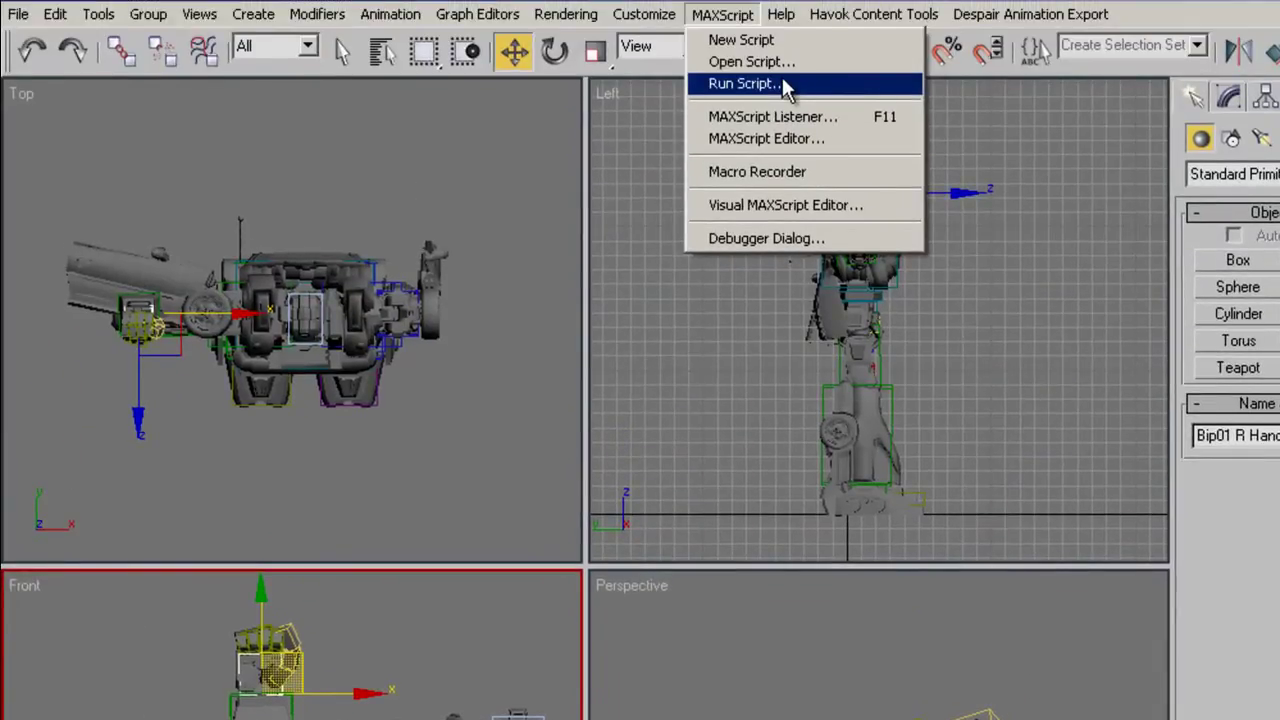
# Step: Run the TweenMachine - v1.00 script and place its window over the Front viewport, clear of the Perspective view
pyautogui.click(787, 86)
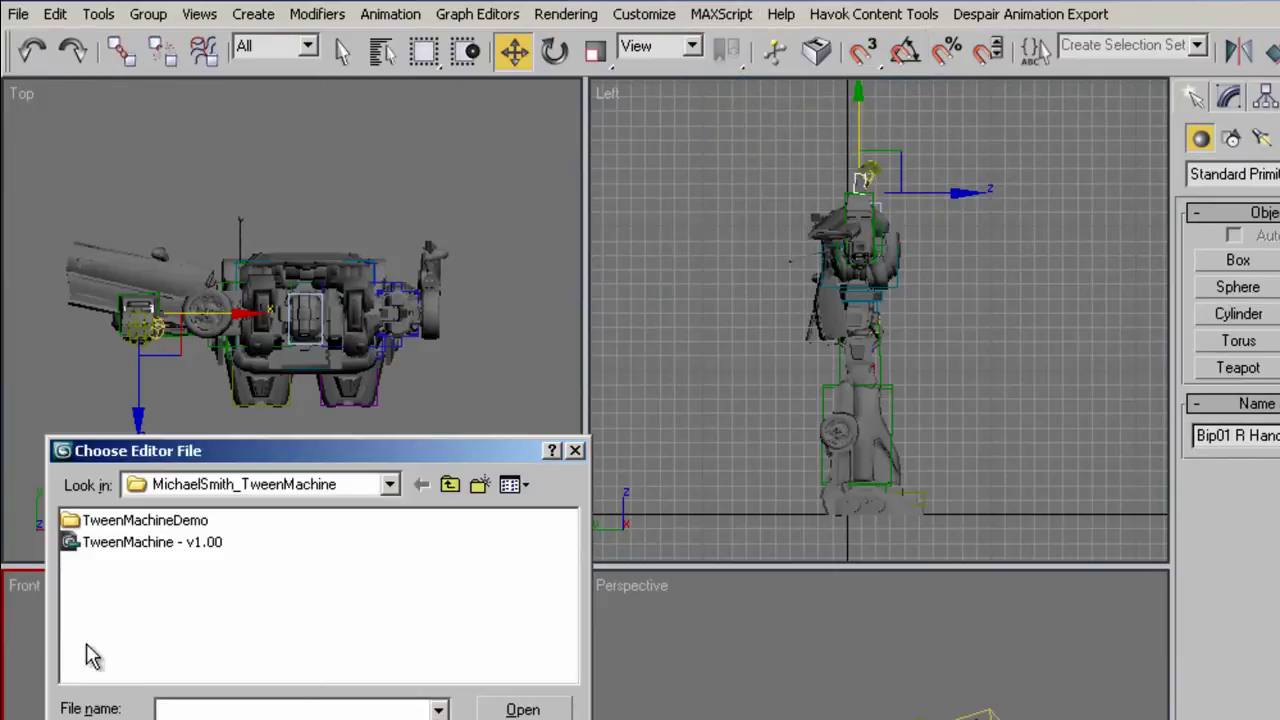
pyautogui.click(128, 545)
pyautogui.doubleClick(127, 541)
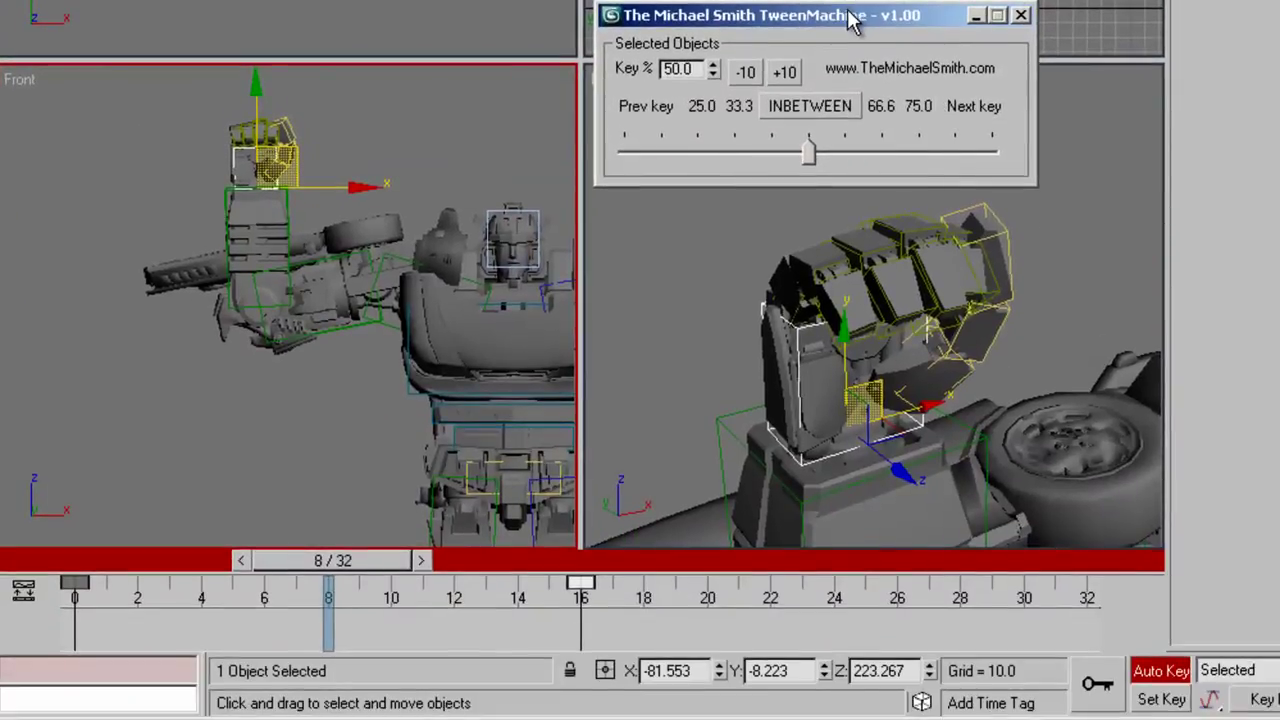
pyautogui.moveTo(851, 20); pyautogui.dragTo(387, 372)
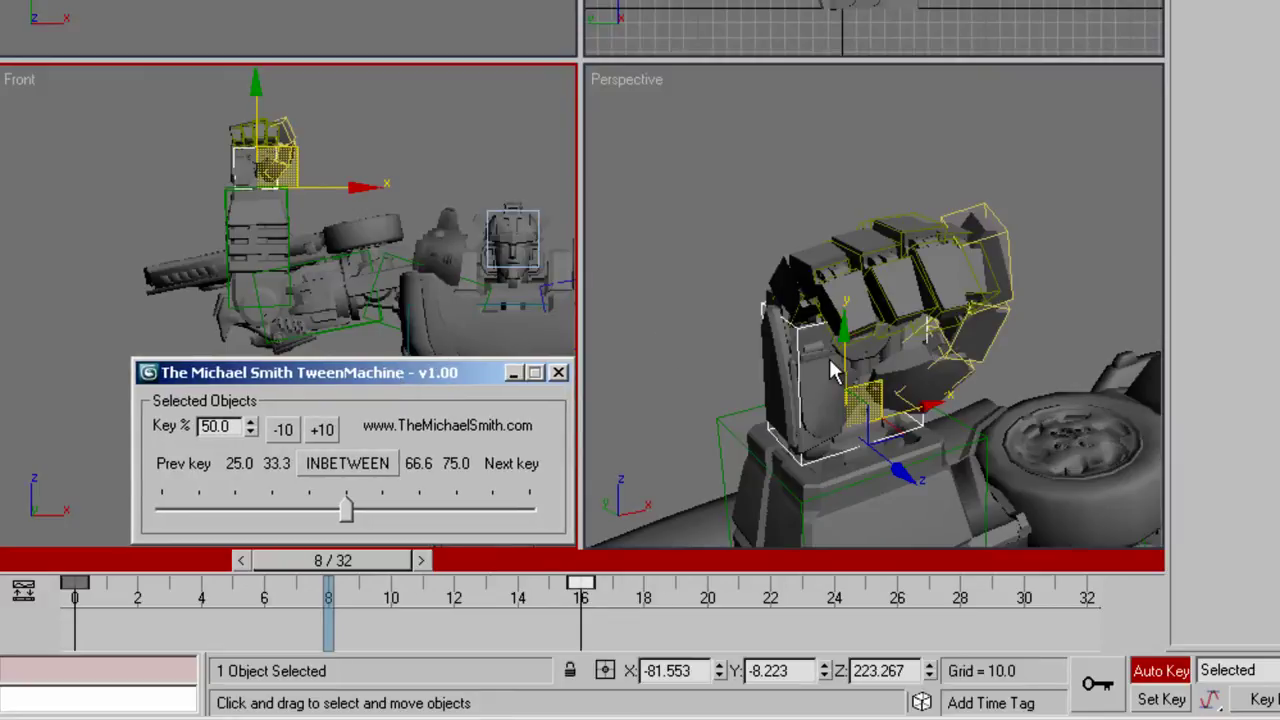
# Step: Select the right hand bone together with all of its child finger bones
pyautogui.click(797, 347)
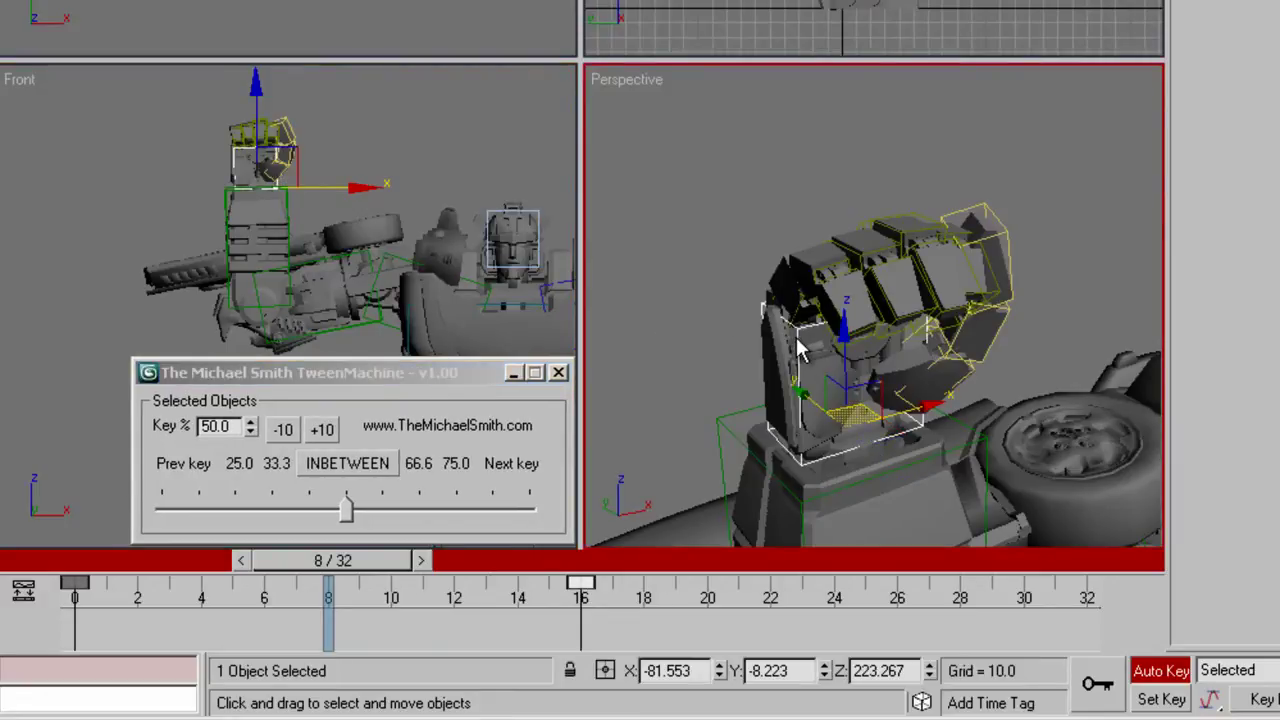
pyautogui.rightClick(797, 339)
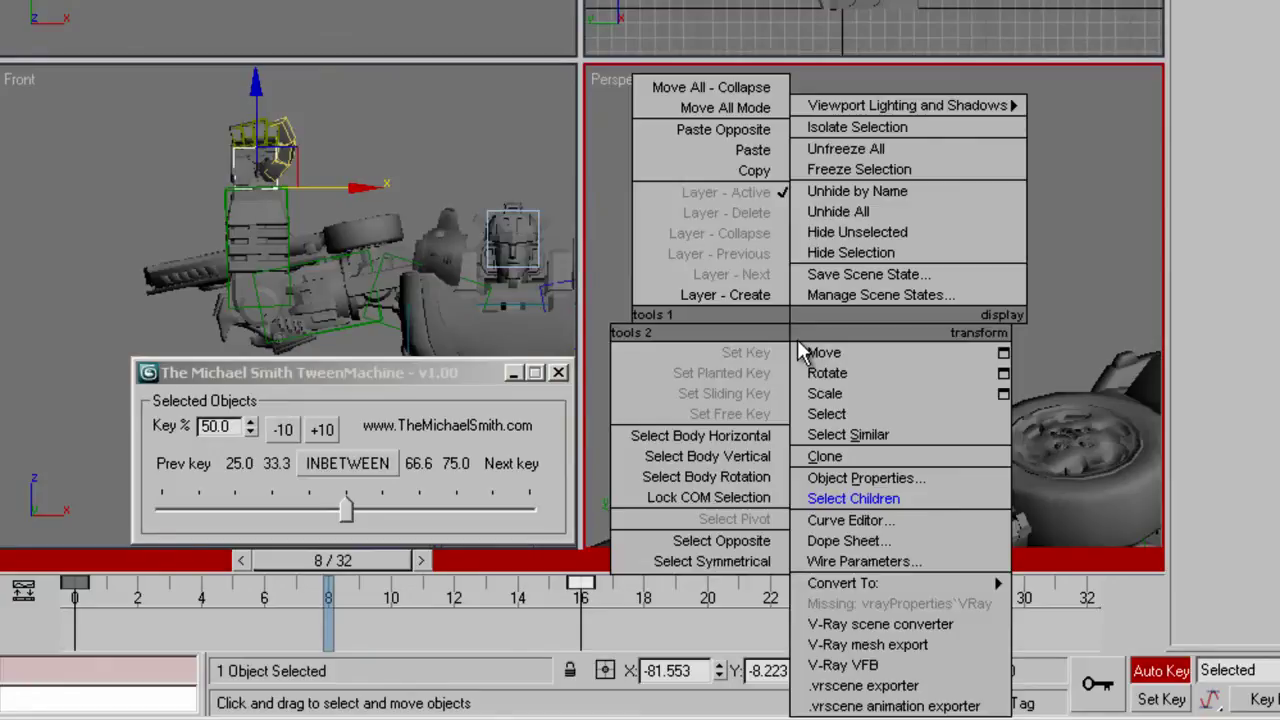
pyautogui.click(834, 490)
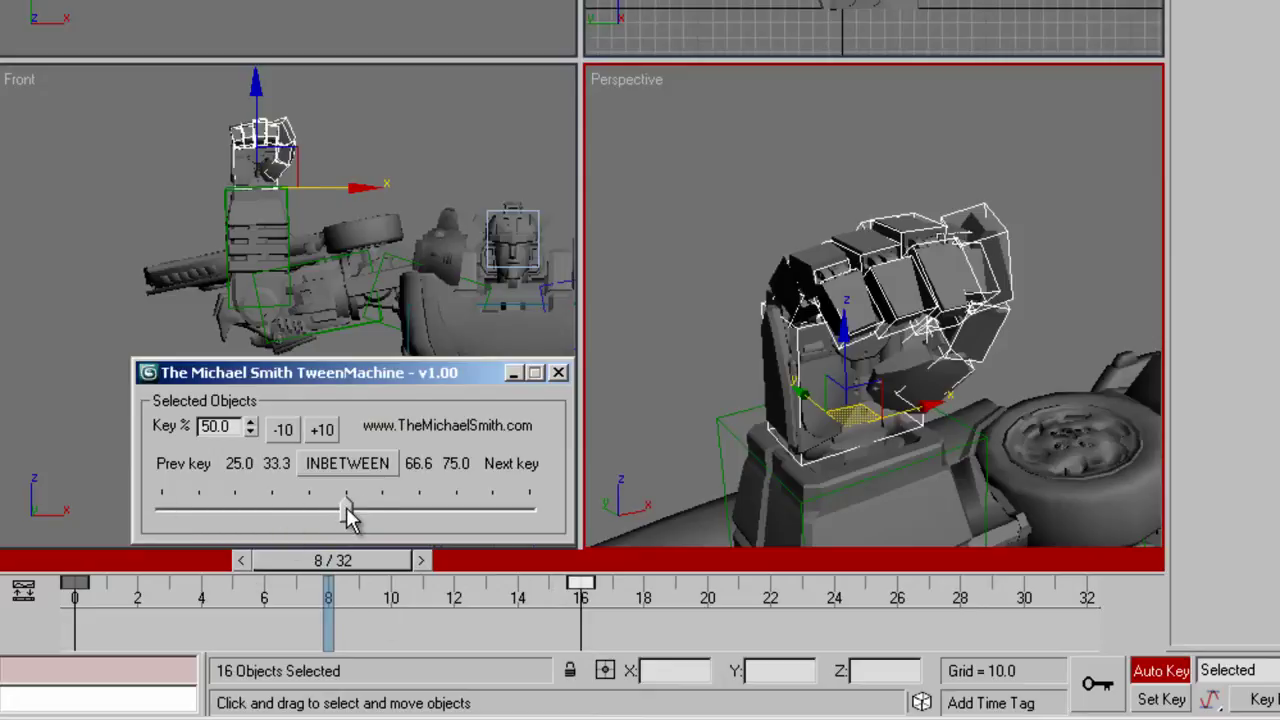
# Step: Try different tween amounts on the hand at frame 8 with the slider and the Inbetween, Next key and Prev key presets
pyautogui.moveTo(343, 515); pyautogui.dragTo(168, 512)
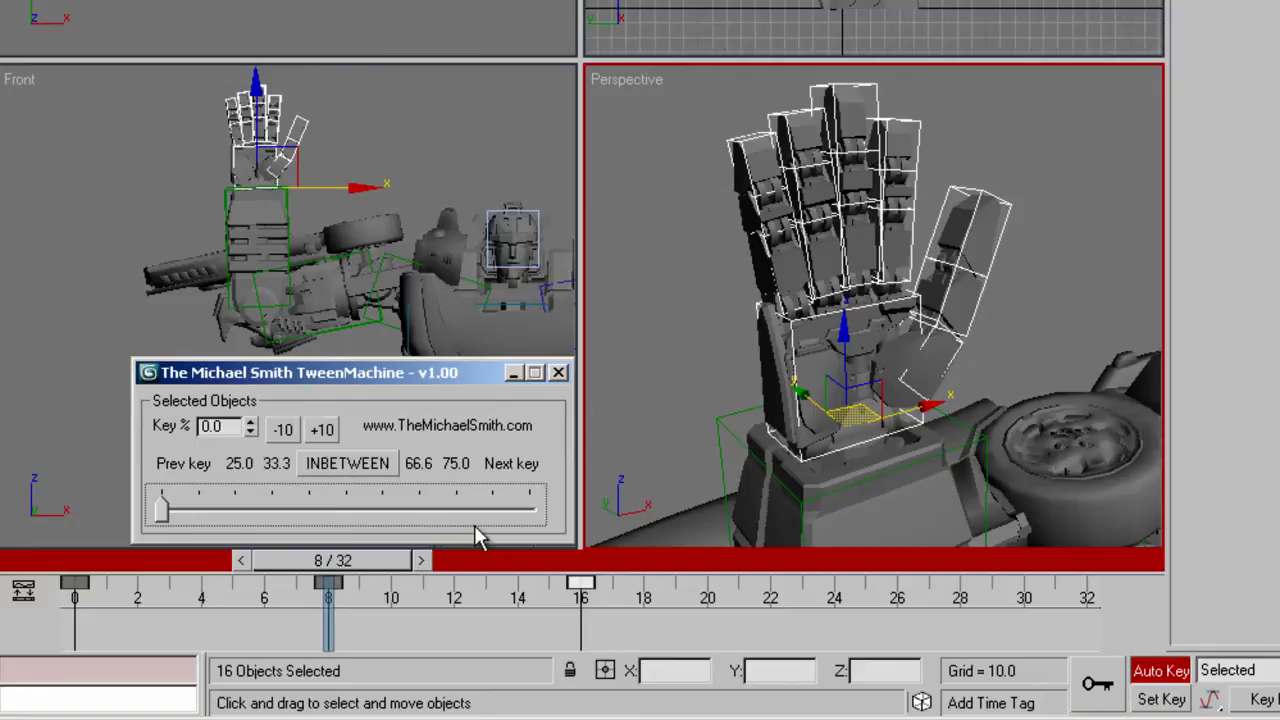
pyautogui.moveTo(410, 508); pyautogui.dragTo(160, 507)
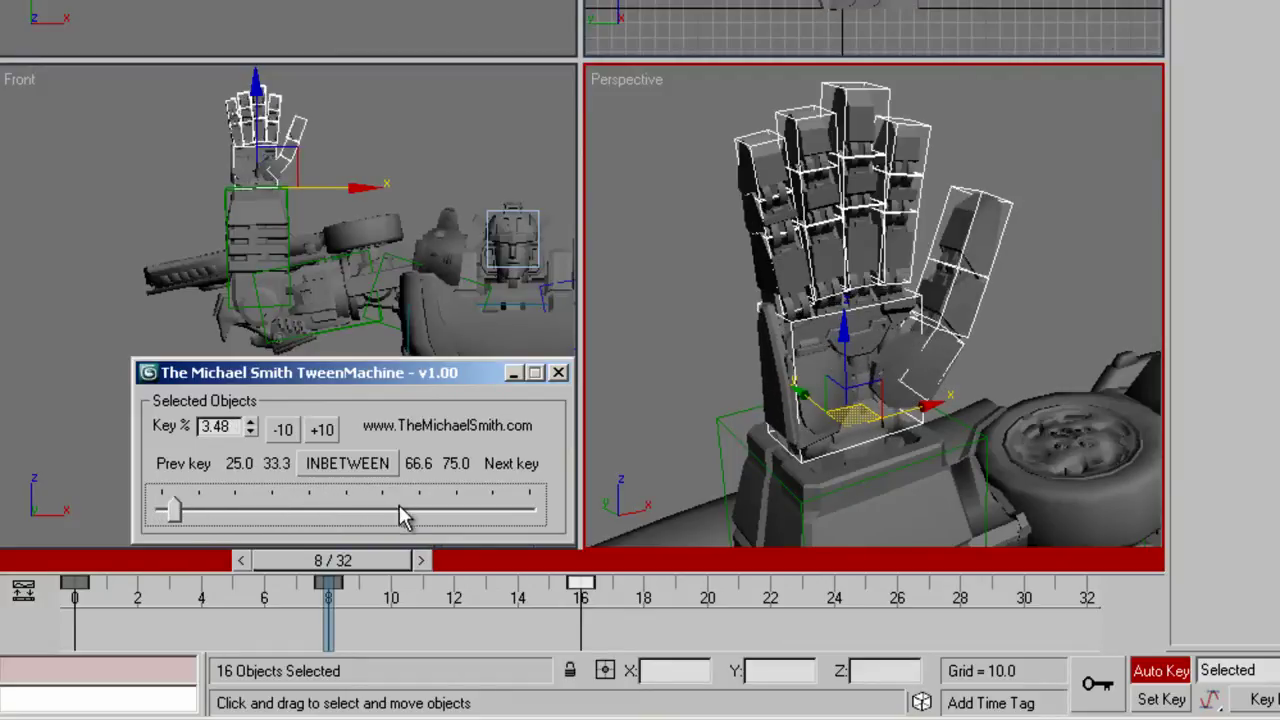
pyautogui.click(402, 512)
pyautogui.click(364, 468)
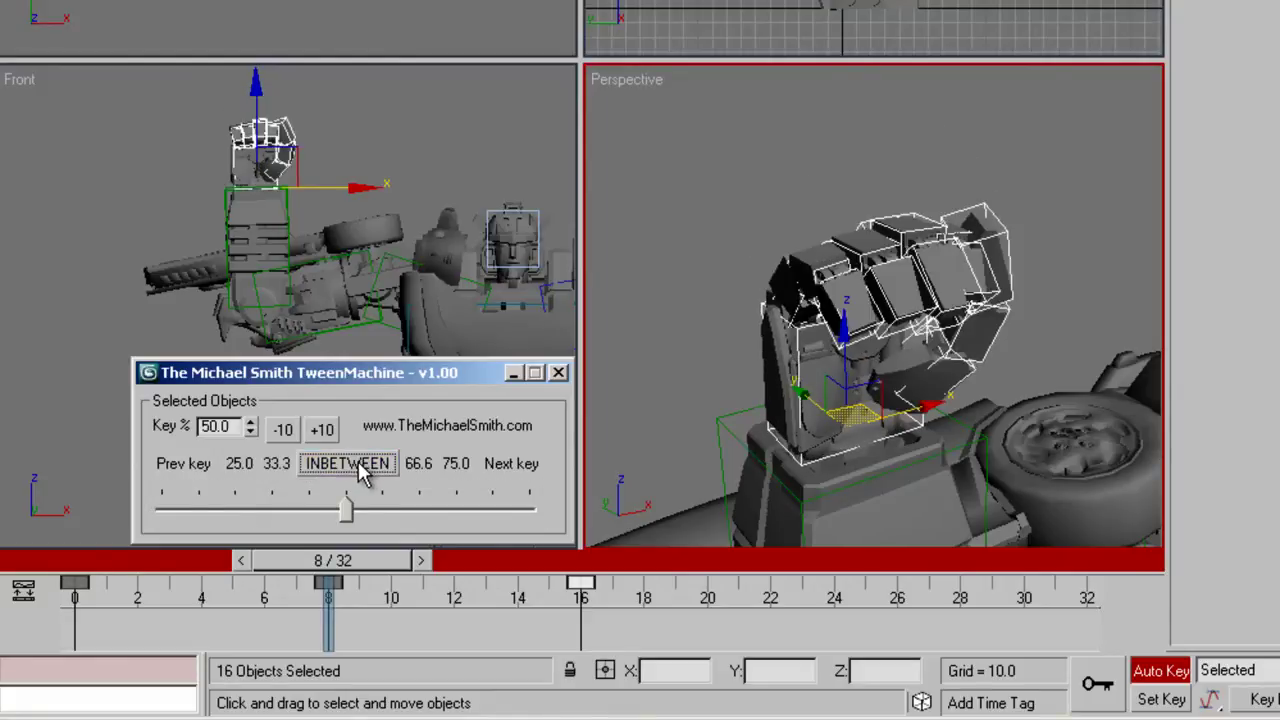
pyautogui.click(510, 464)
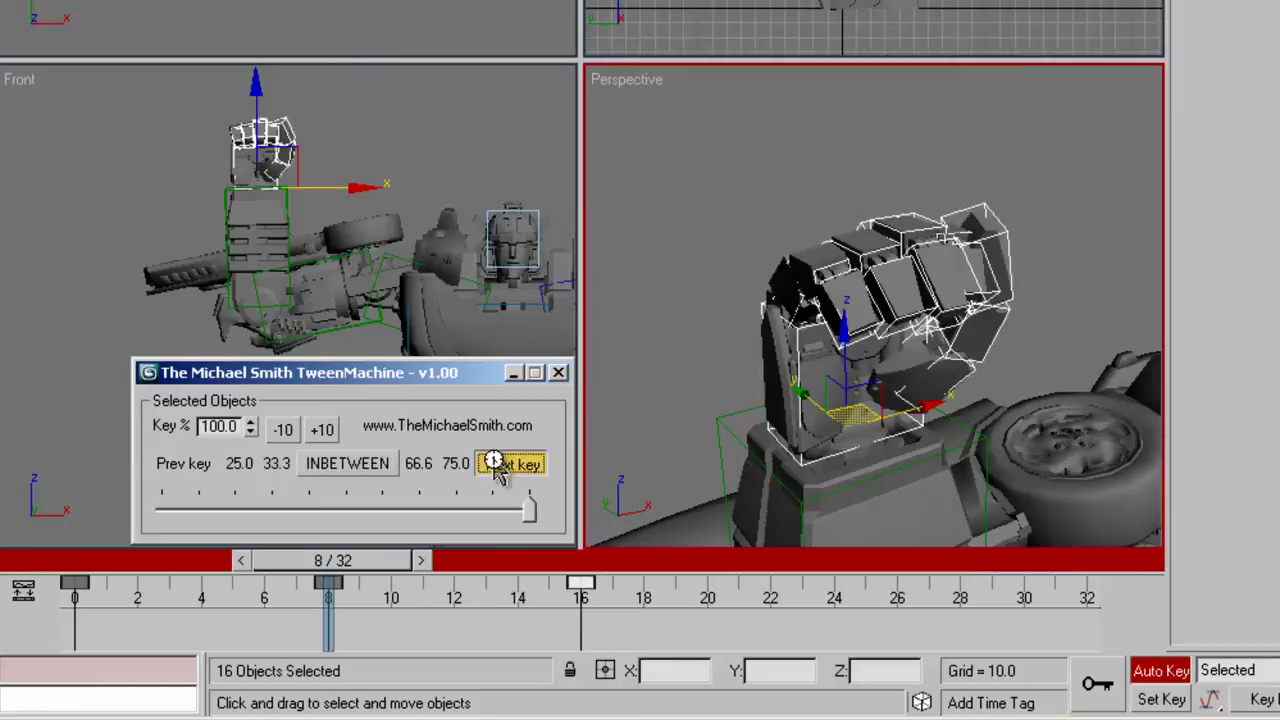
pyautogui.click(184, 462)
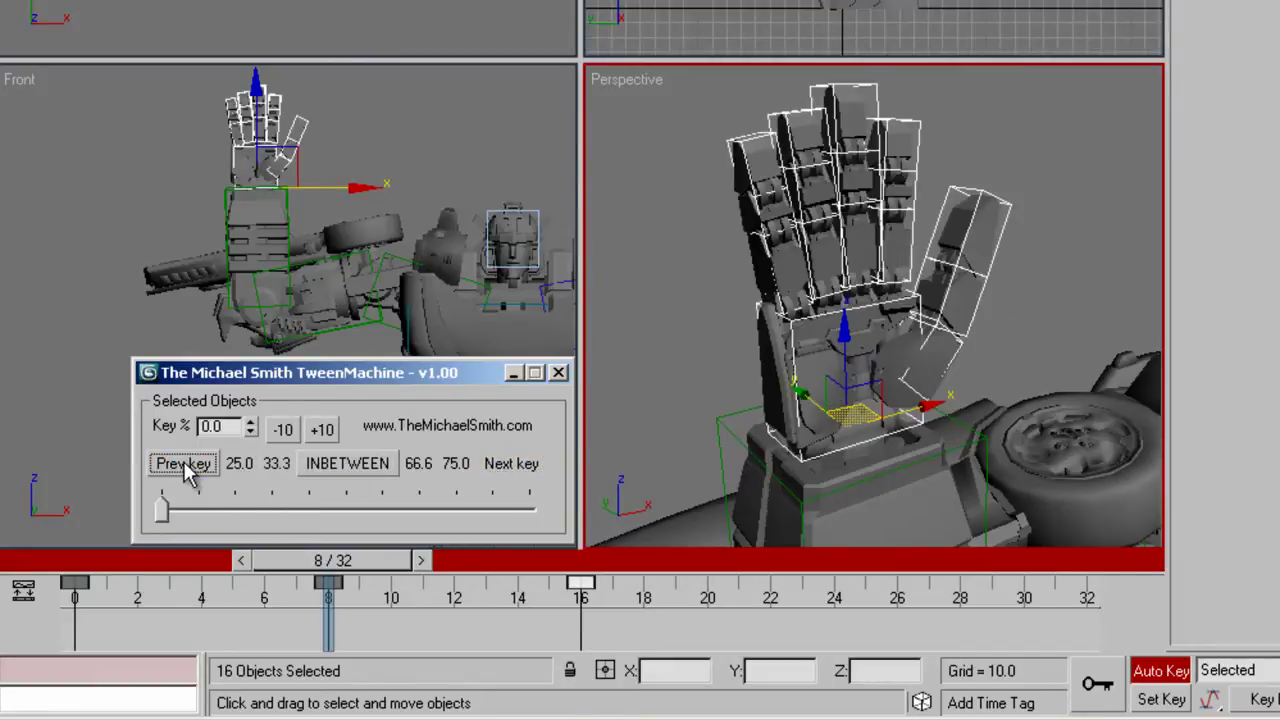
# Step: Set the hand's tween Key % to 25.36 at frame 8
pyautogui.click(220, 421)
pyautogui.write('25.')
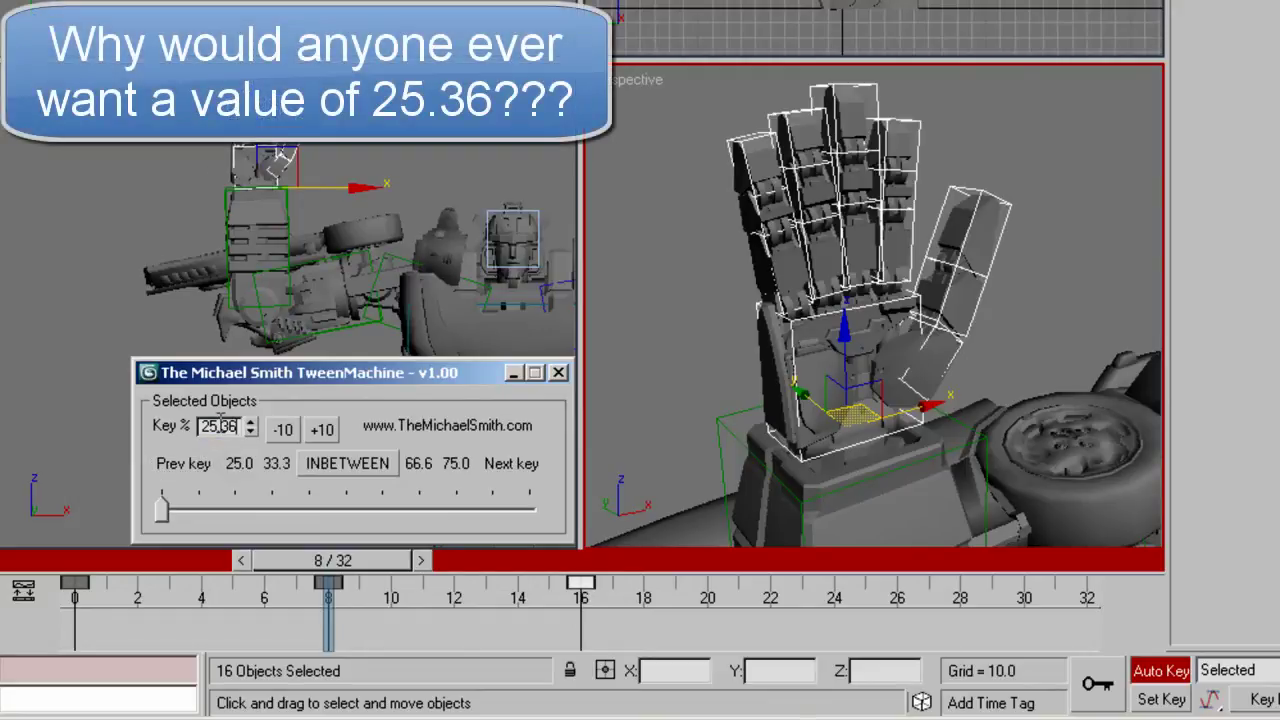
pyautogui.write('36')
pyautogui.press('Return')
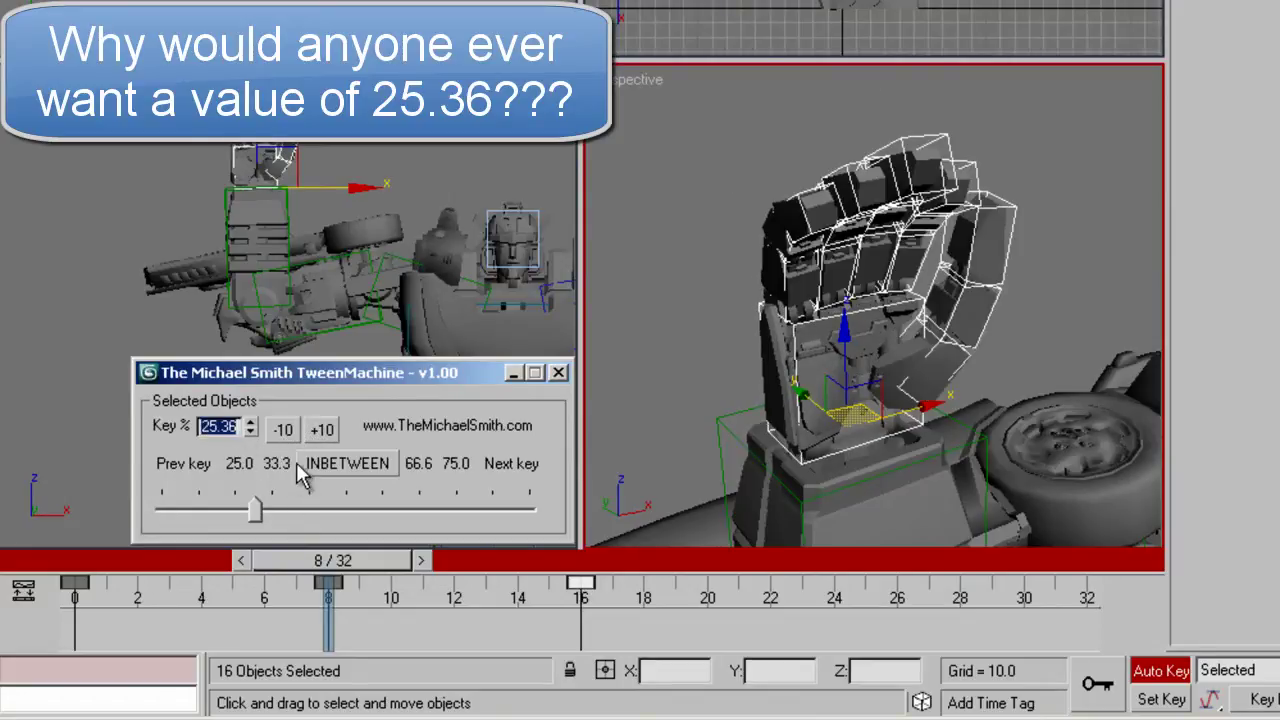
# Step: Raise the hand's tween percentage by 10 twice, and lower it by 10 twice to return to 25.36
pyautogui.click(322, 428)
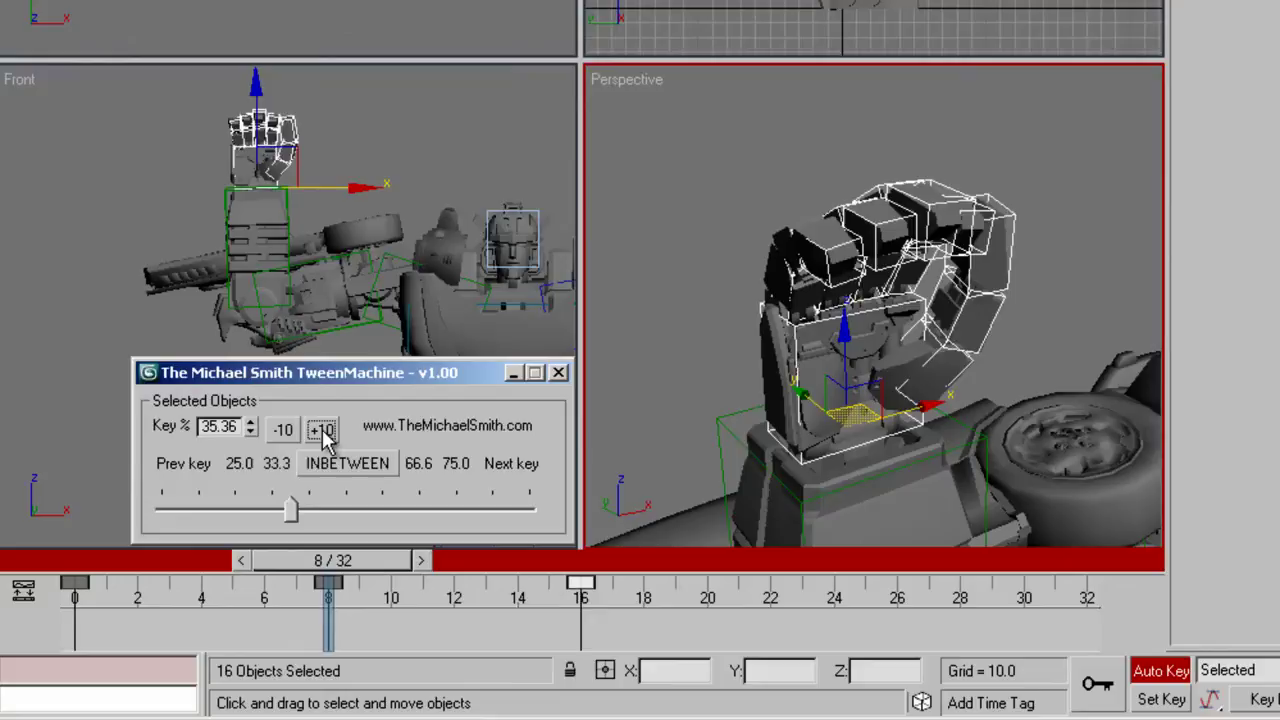
pyautogui.click(322, 430)
pyautogui.click(283, 430)
pyautogui.click(283, 430)
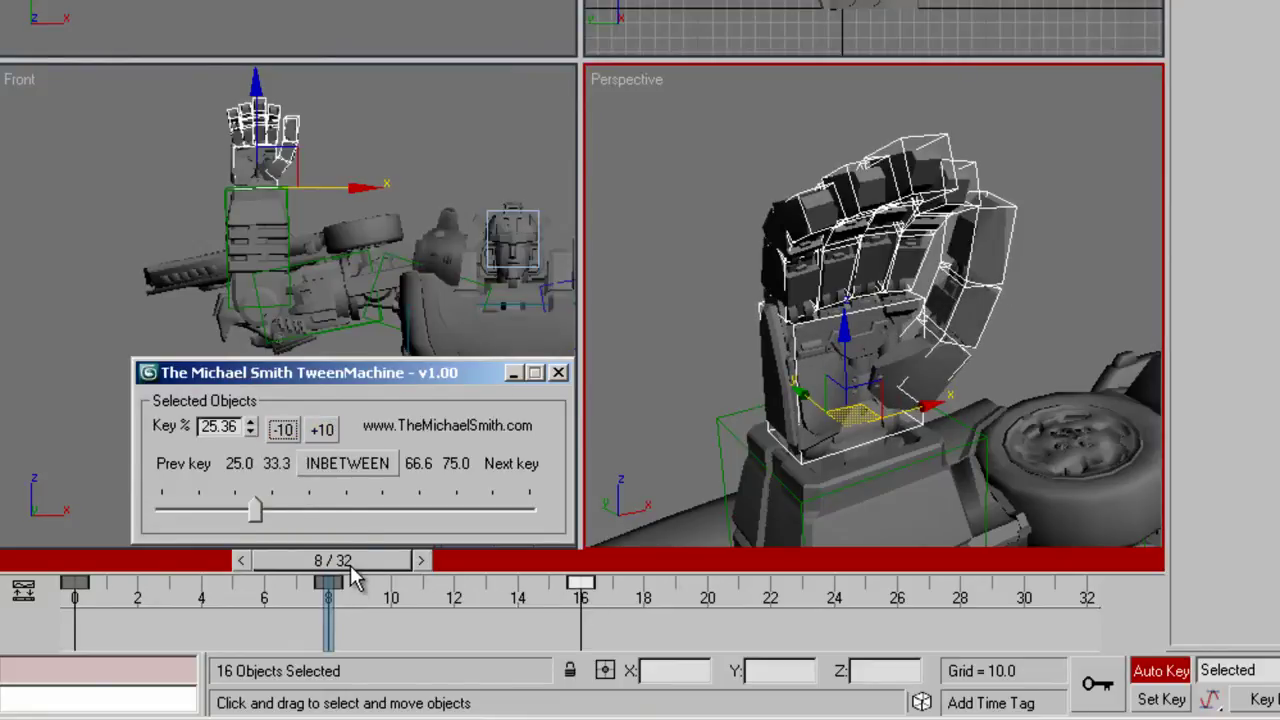
# Step: Go to frame 10 and try stepping the hand's tween slider in both directions, ending at 85.36 percent
pyautogui.moveTo(428, 563); pyautogui.dragTo(502, 561)
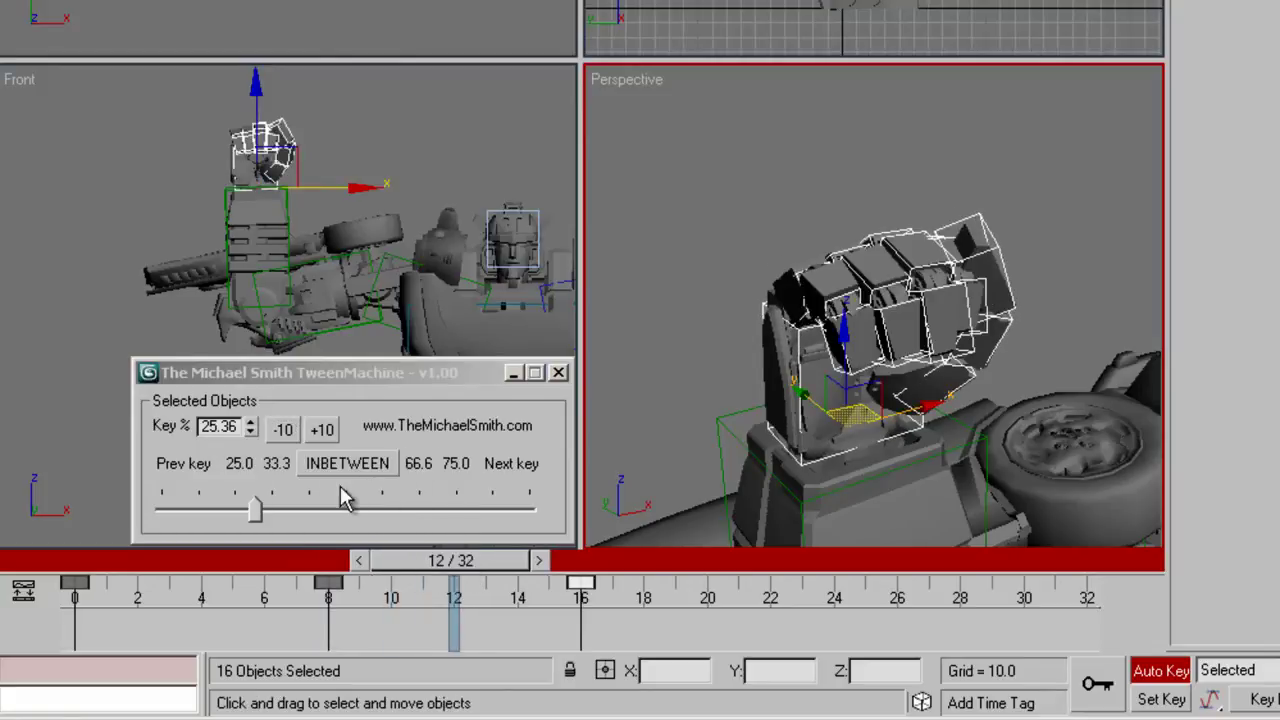
pyautogui.click(419, 492)
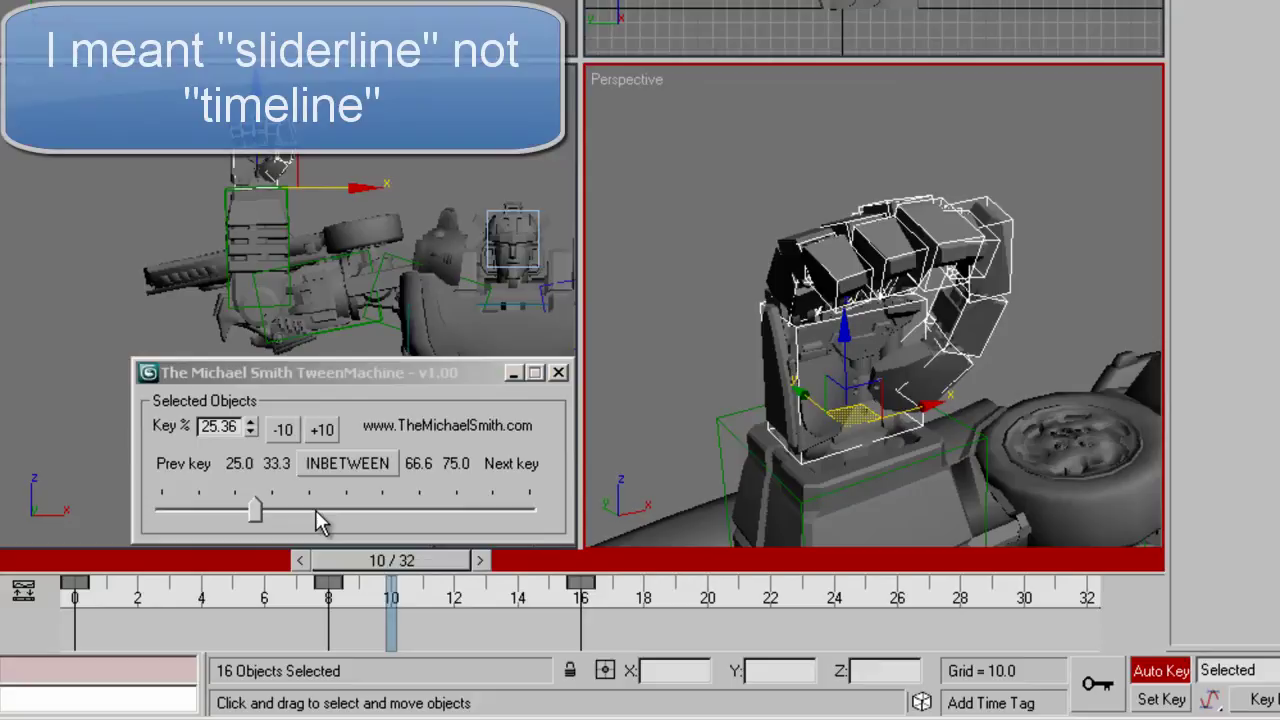
pyautogui.click(427, 512)
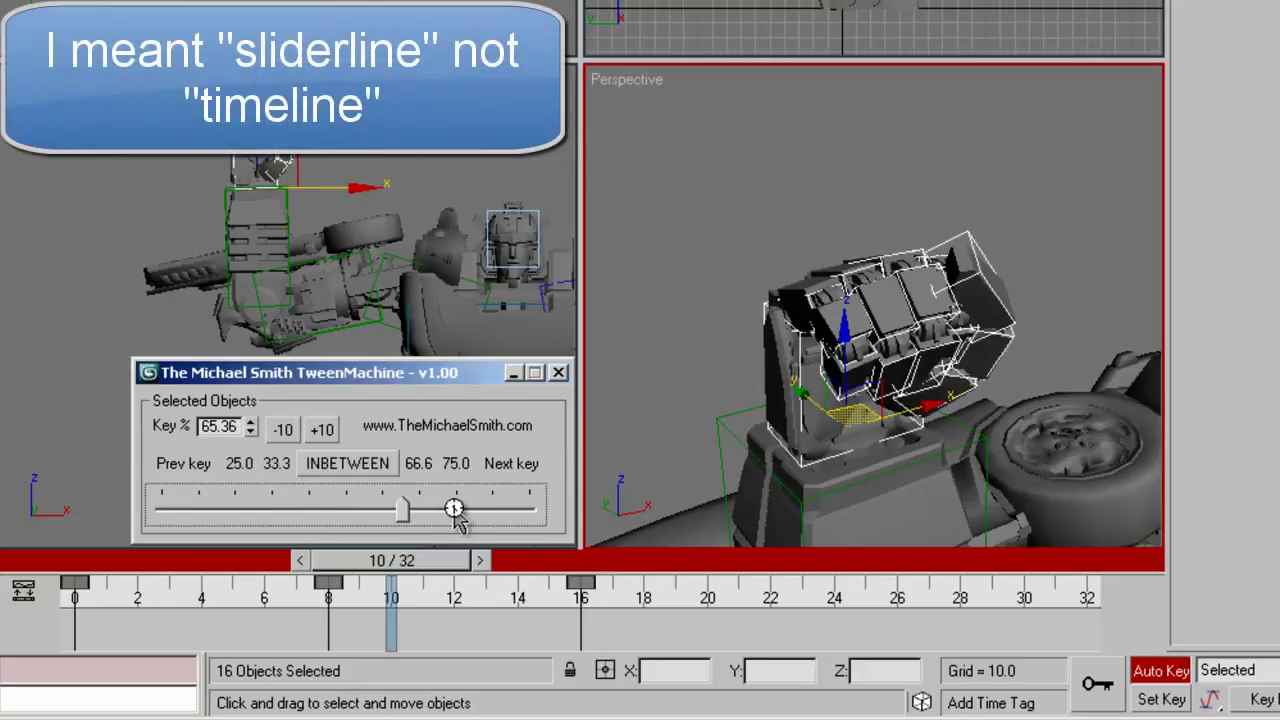
pyautogui.moveTo(396, 513); pyautogui.dragTo(441, 510)
pyautogui.click(190, 510)
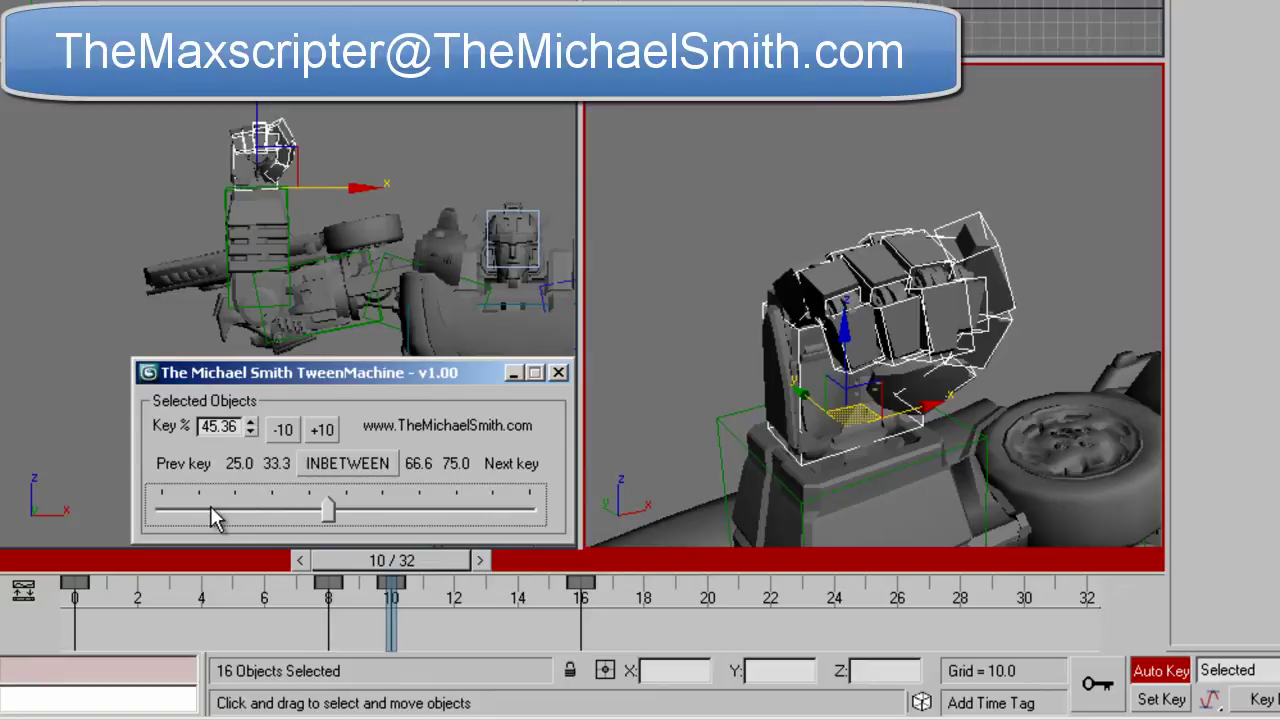
pyautogui.moveTo(215, 517); pyautogui.dragTo(502, 510)
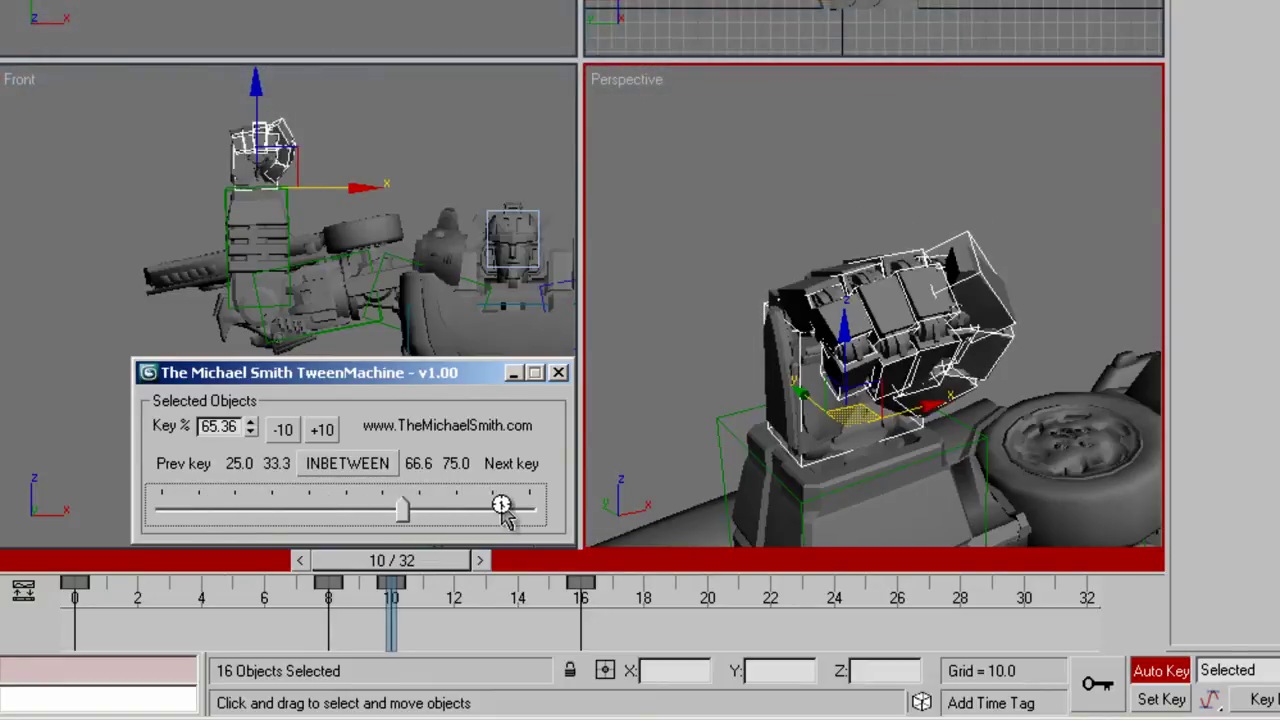
pyautogui.click(502, 510)
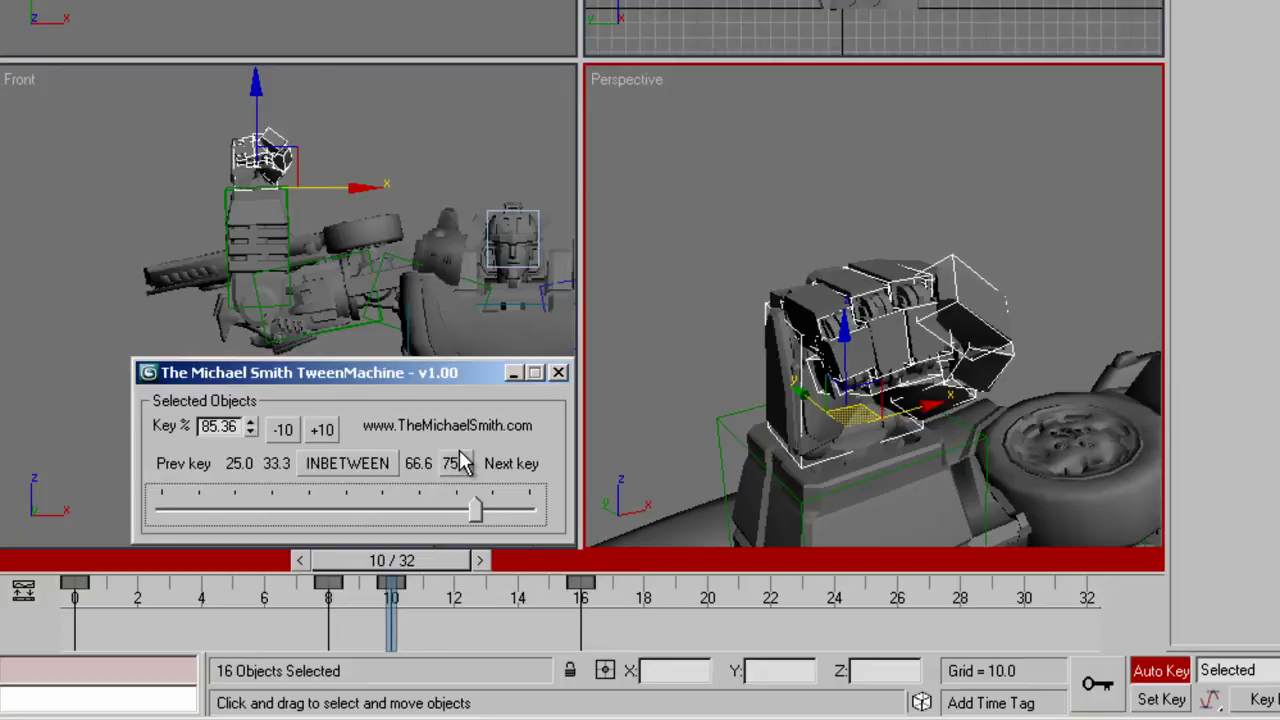
# Step: Delete the hand's trial key at frame 10 and go back to the key at frame 8
pyautogui.moveTo(432, 595); pyautogui.dragTo(390, 583)
pyautogui.press('Delete')
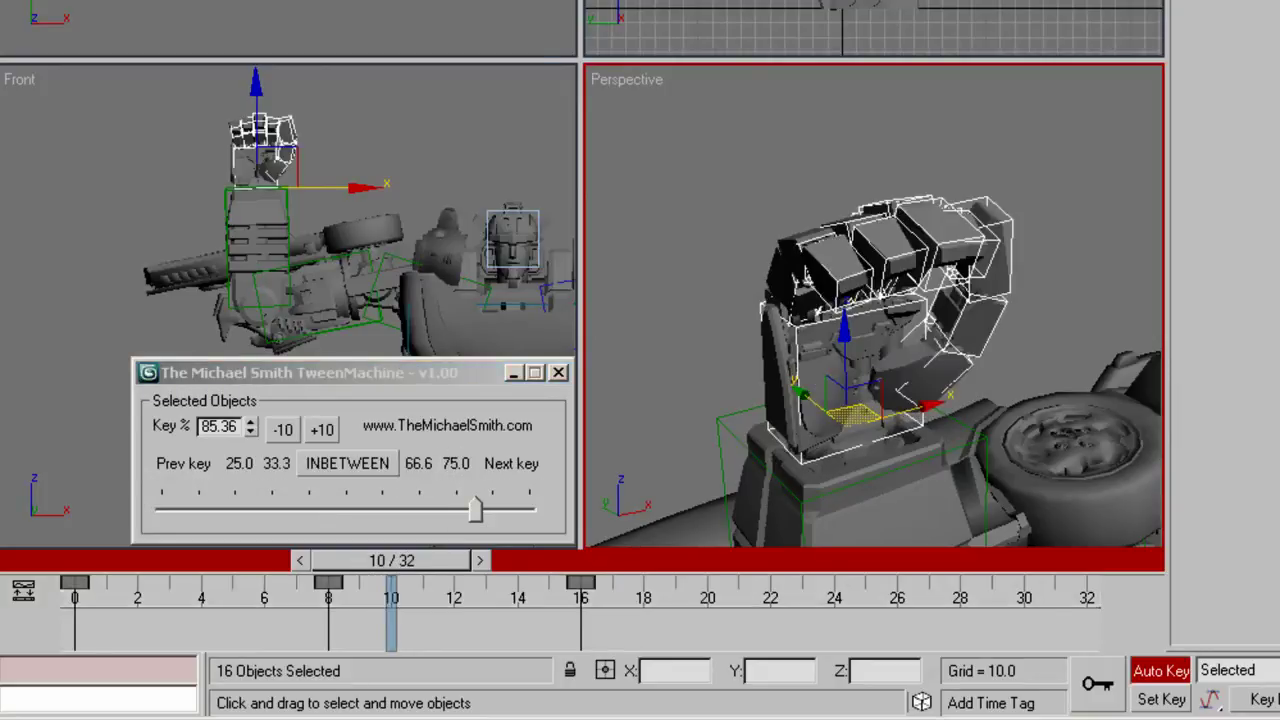
pyautogui.press(',')
pyautogui.click(510, 427)
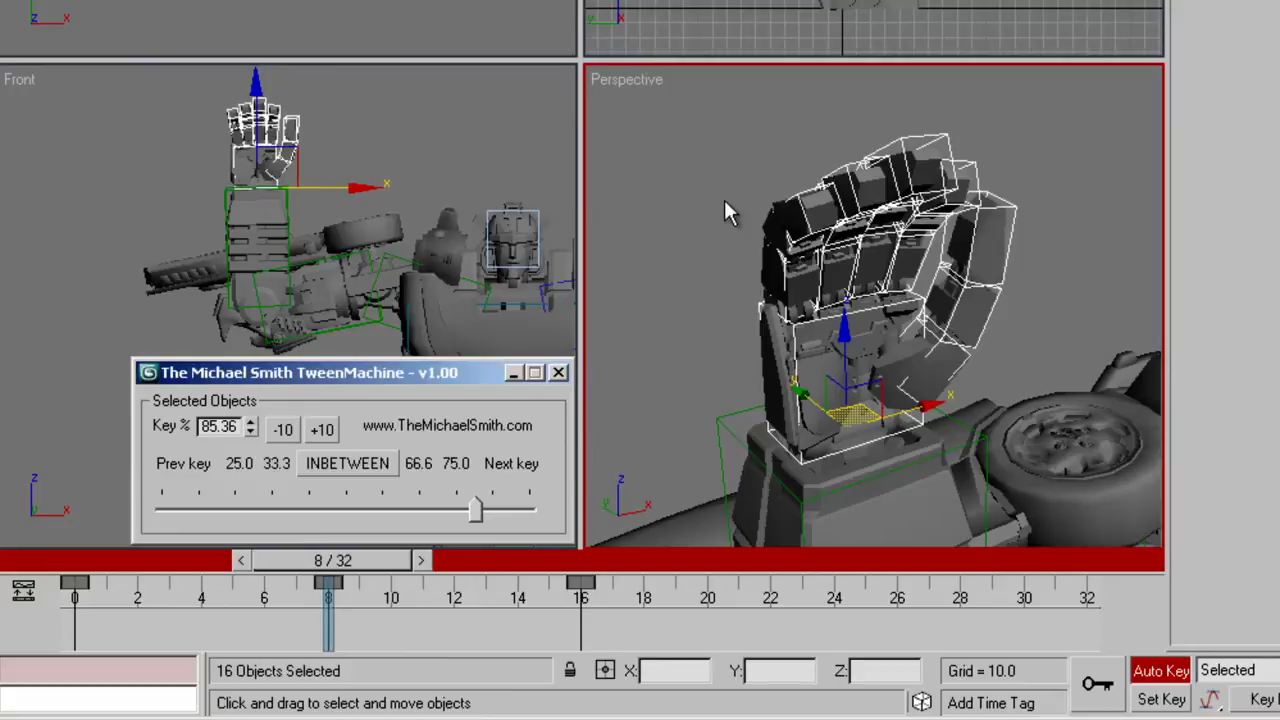
# Step: Clear the selection, select all bones of the little finger and set their tween Key % to 80
pyautogui.click(728, 252)
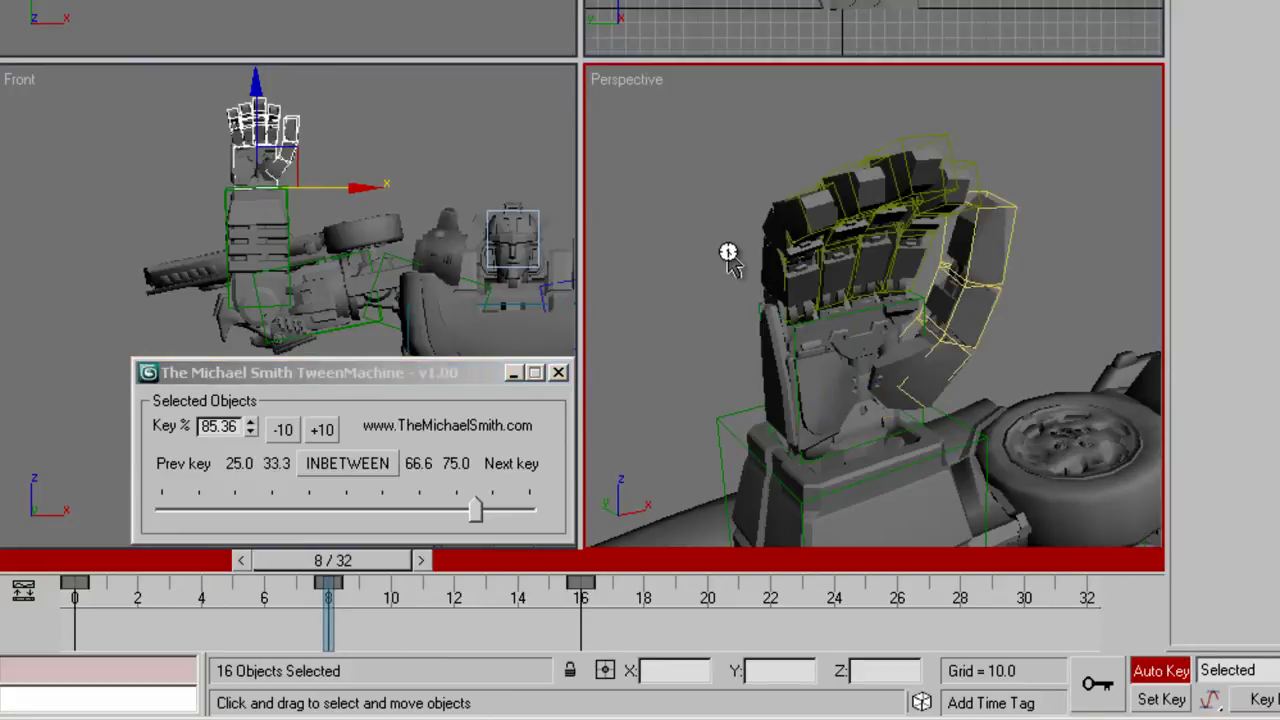
pyautogui.doubleClick(783, 279)
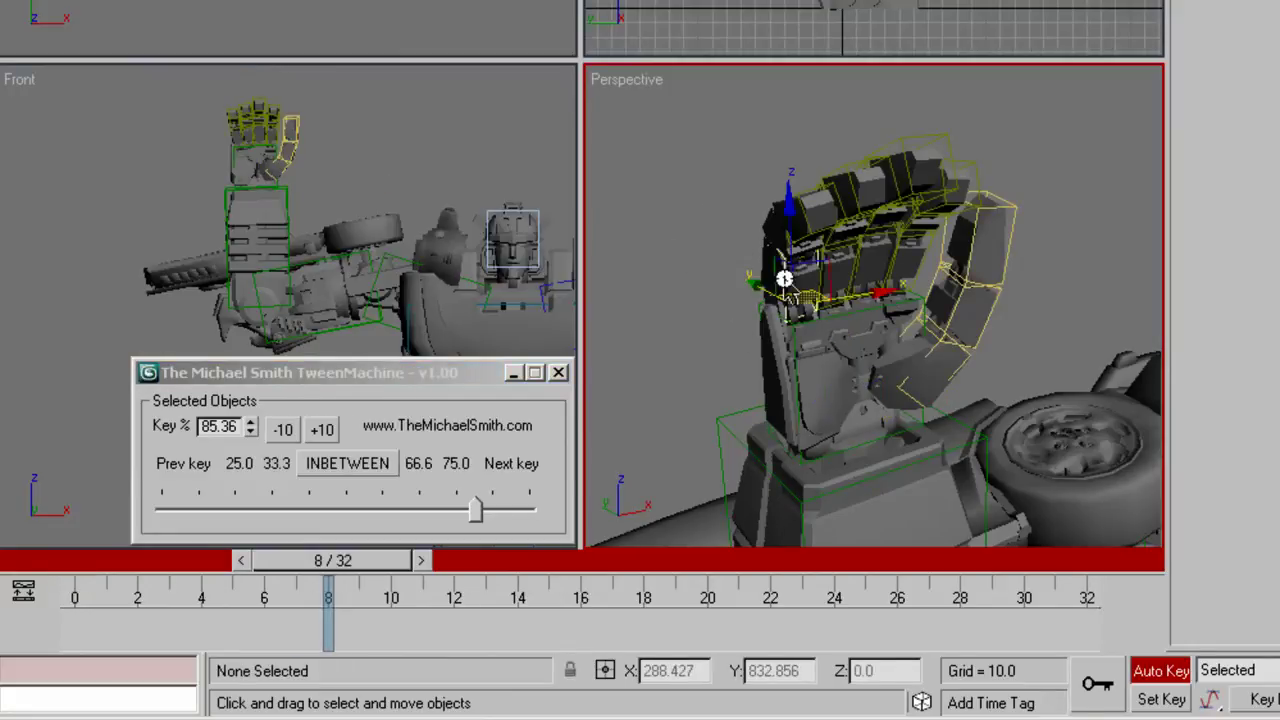
pyautogui.click(475, 478)
pyautogui.moveTo(471, 512)
pyautogui.mouseDown()
pyautogui.moveTo(400, 500)
pyautogui.moveTo(531, 508)
pyautogui.moveTo(467, 510)
pyautogui.mouseUp()
pyautogui.click(237, 428)
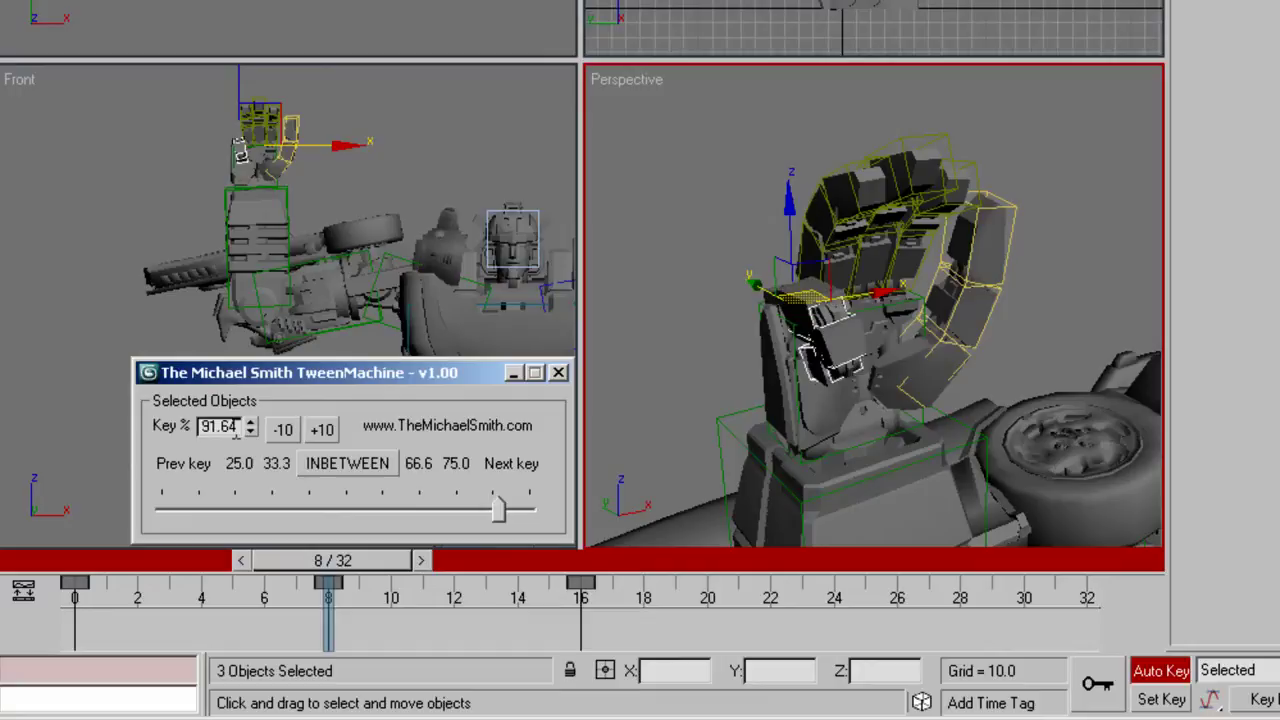
pyautogui.write('80')
pyautogui.press('Return')
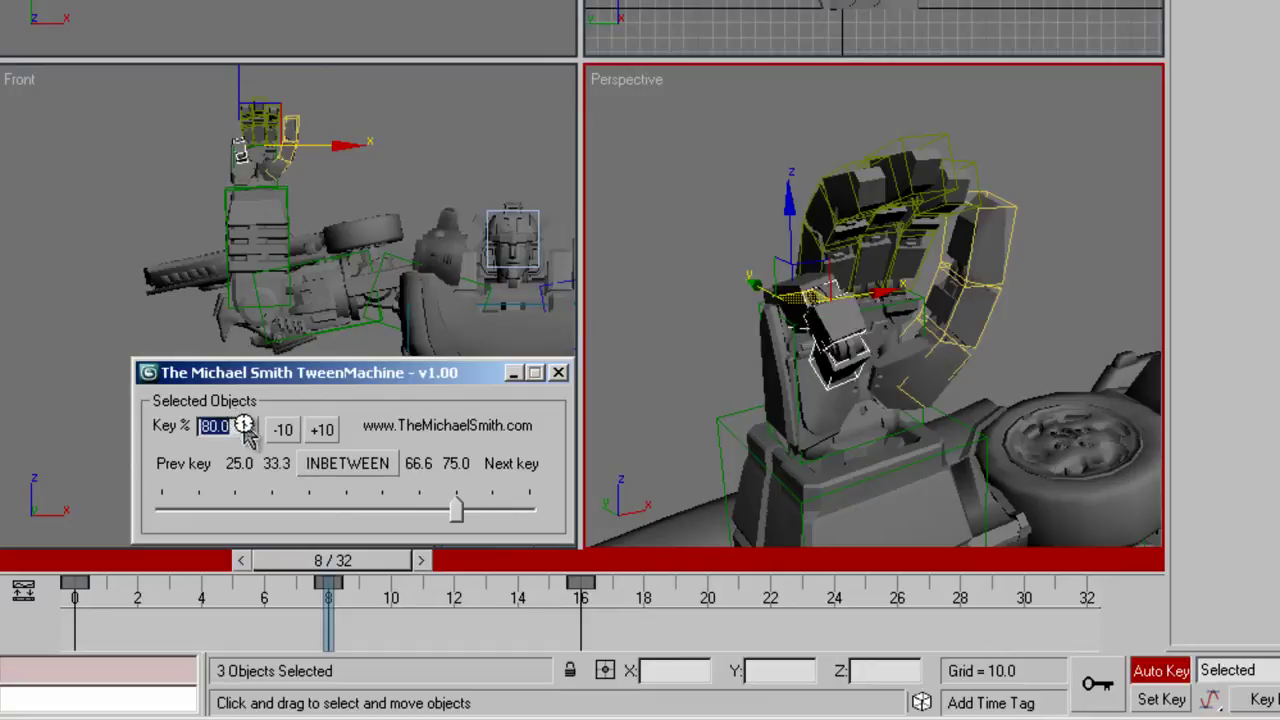
# Step: Select all bones of the ring finger and set their tween Key % to 60
pyautogui.click(795, 231)
pyautogui.click(802, 236)
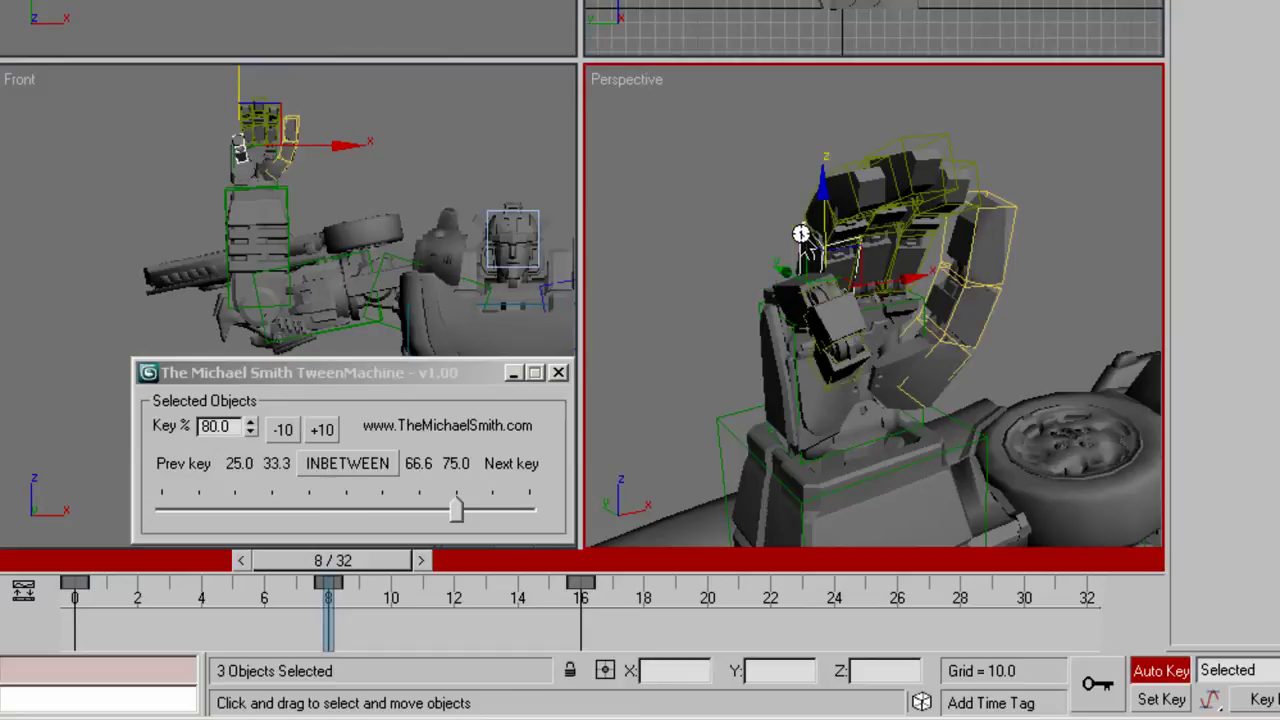
pyautogui.doubleClick(802, 235)
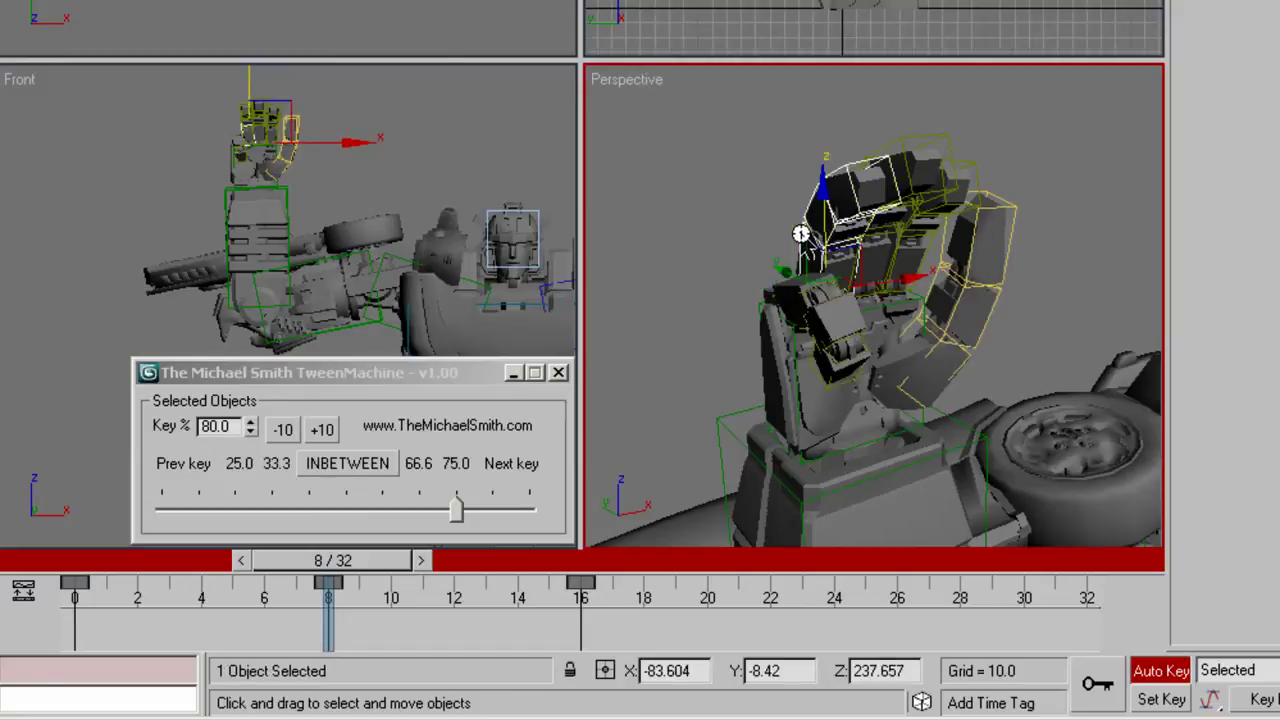
pyautogui.click(233, 417)
pyautogui.write('60')
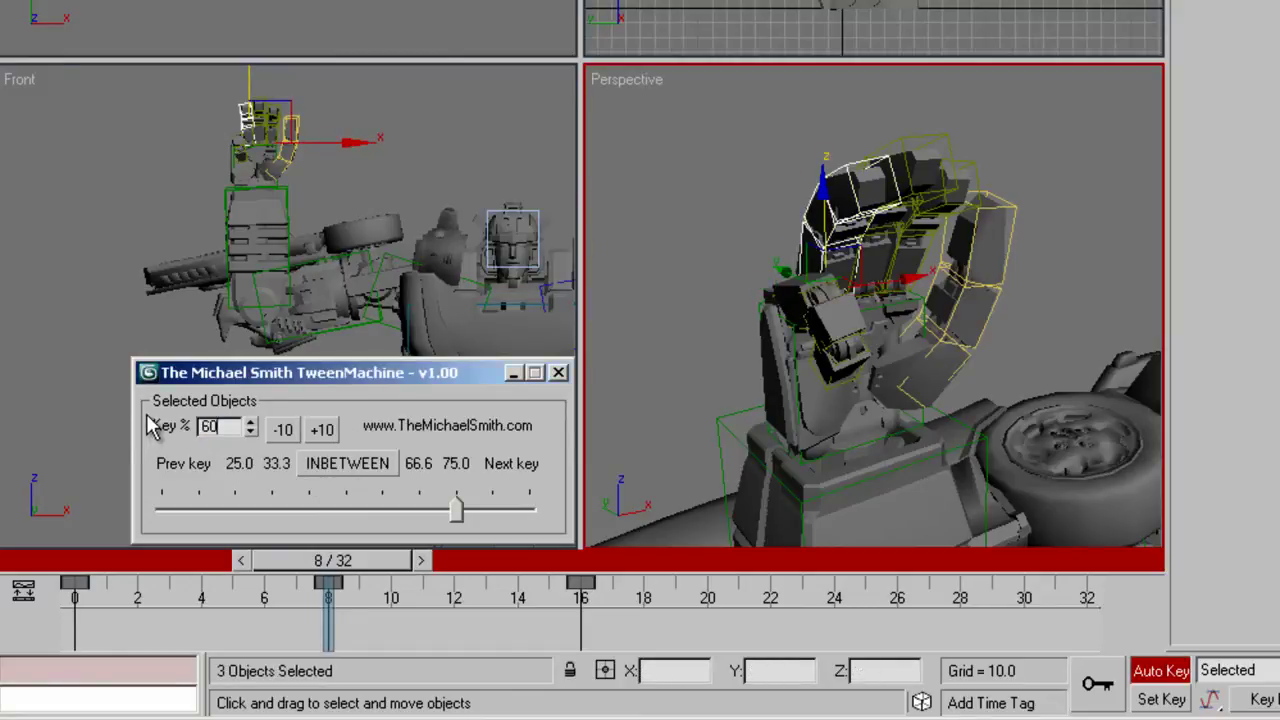
pyautogui.press('Return')
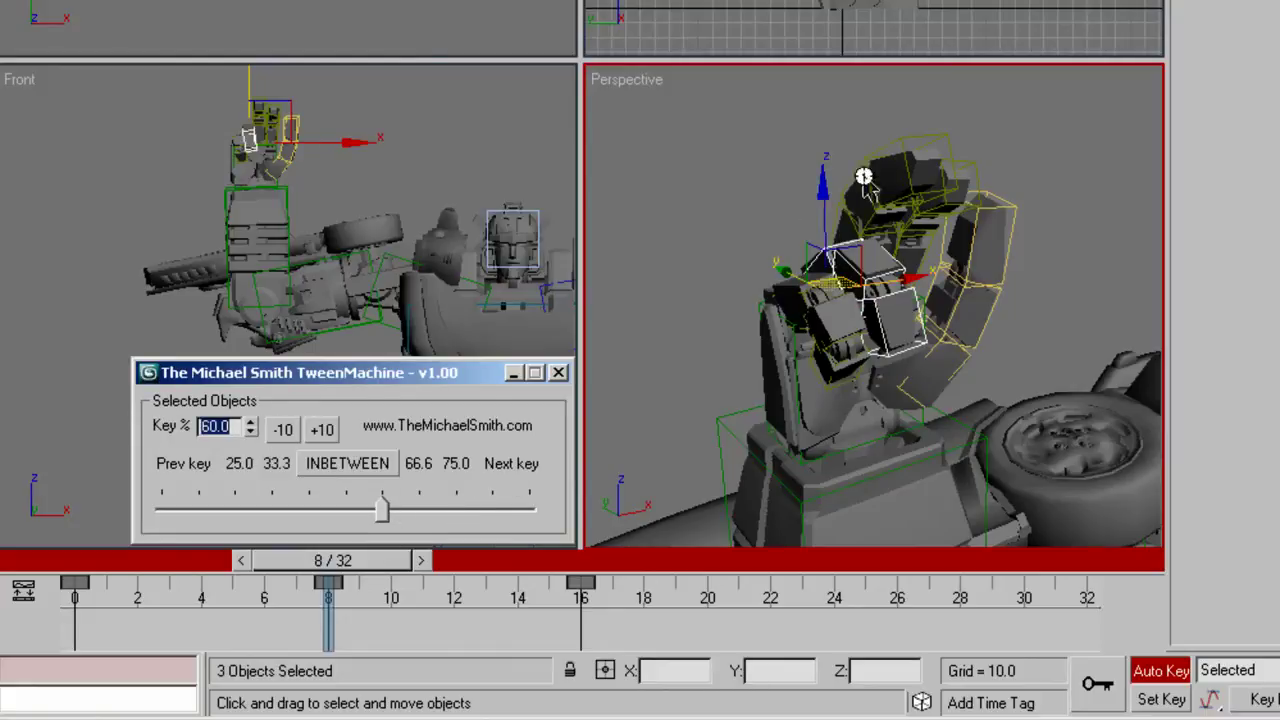
# Step: Select all bones of the middle finger and set their tween Key % to 40
pyautogui.click(834, 205)
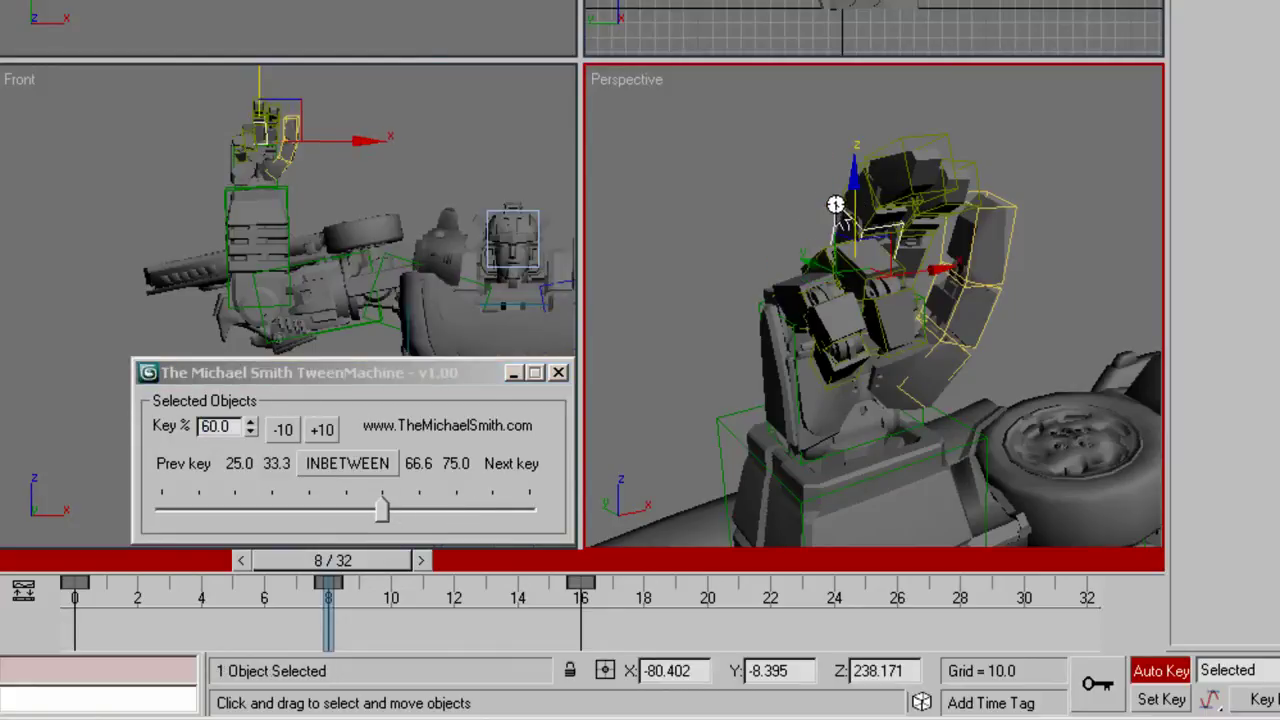
pyautogui.hotkey('ctrl', 'z')
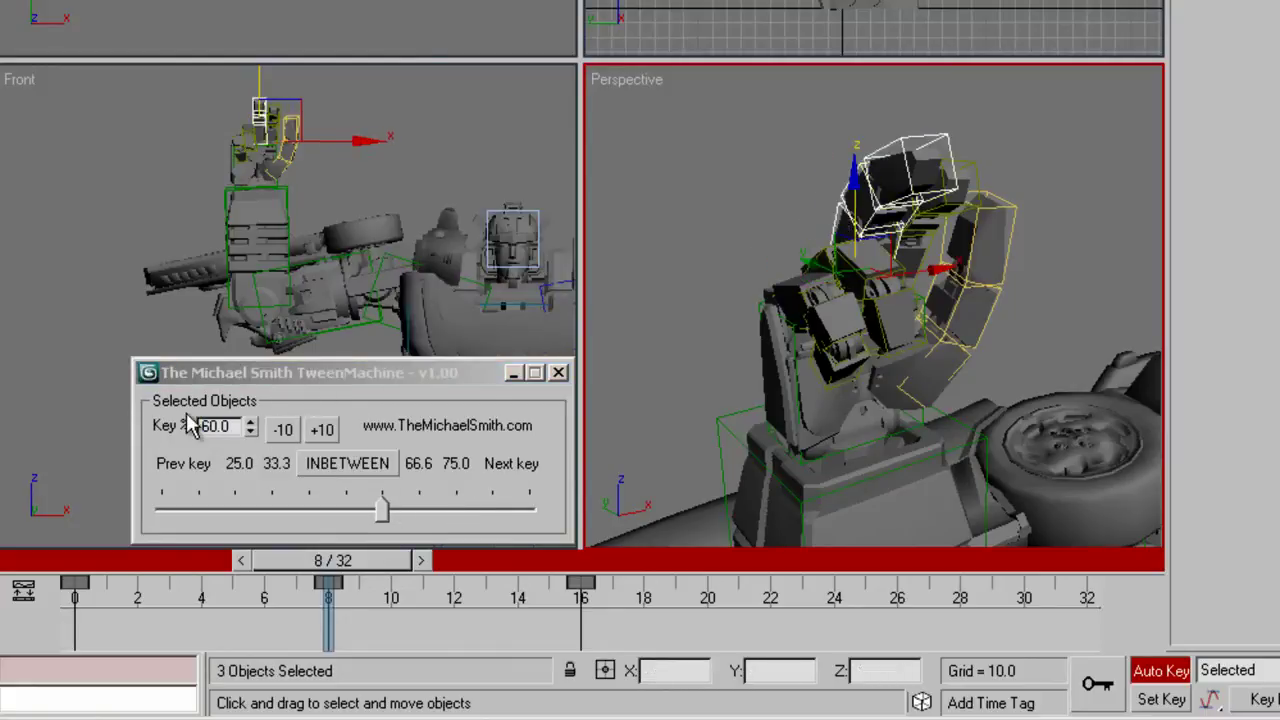
pyautogui.click(282, 429)
pyautogui.click(282, 429)
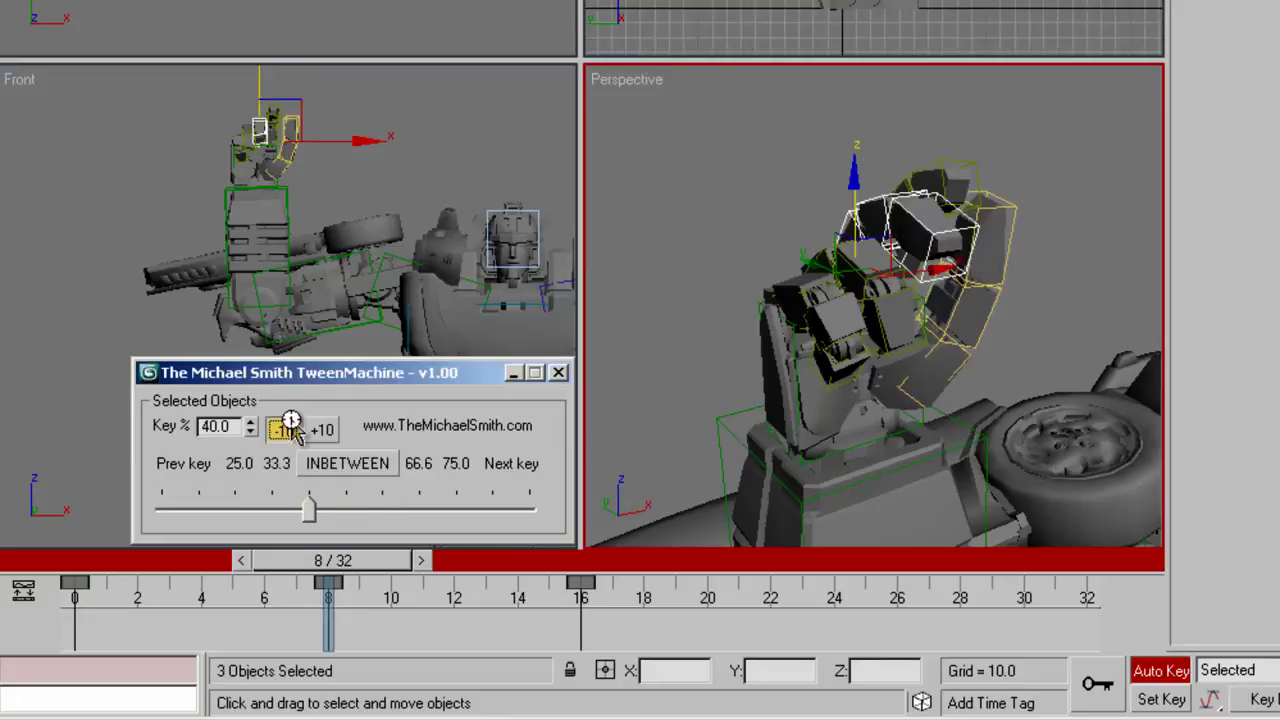
# Step: Select all bones of the index finger and set their tween Key % to 20
pyautogui.click(930, 162)
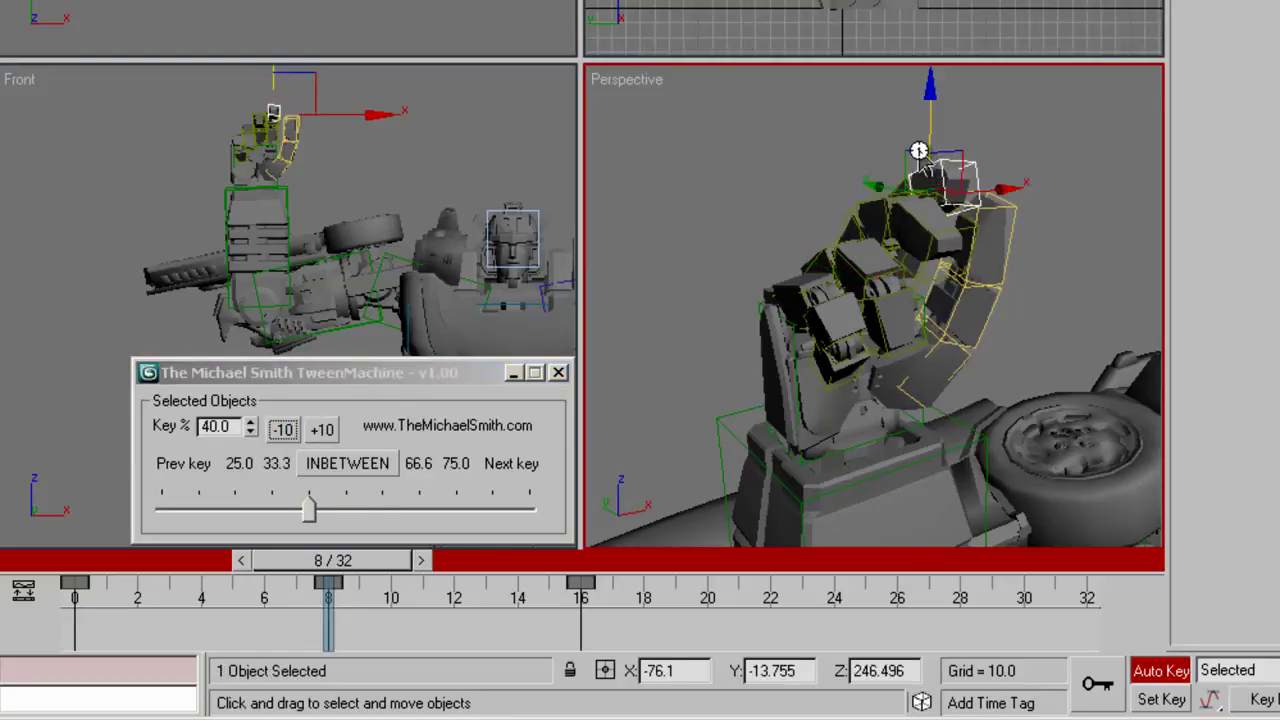
pyautogui.click(916, 151)
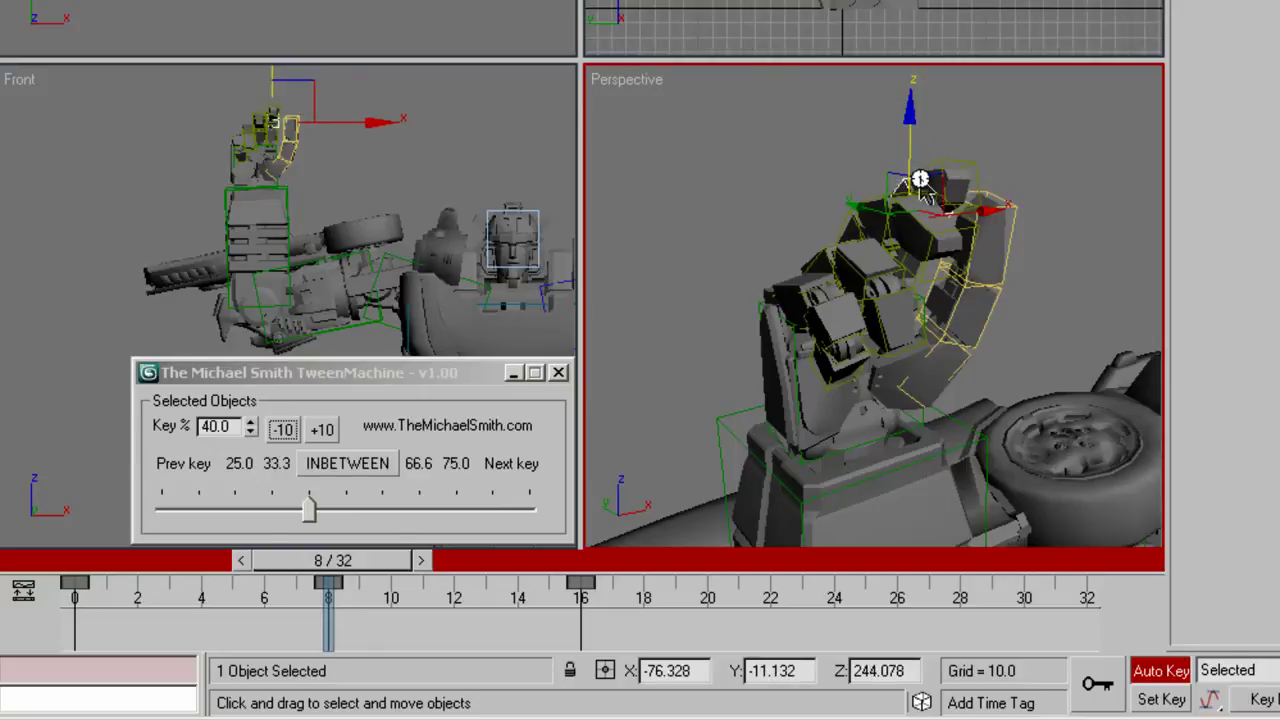
pyautogui.rightClick(922, 229)
pyautogui.click(1052, 395)
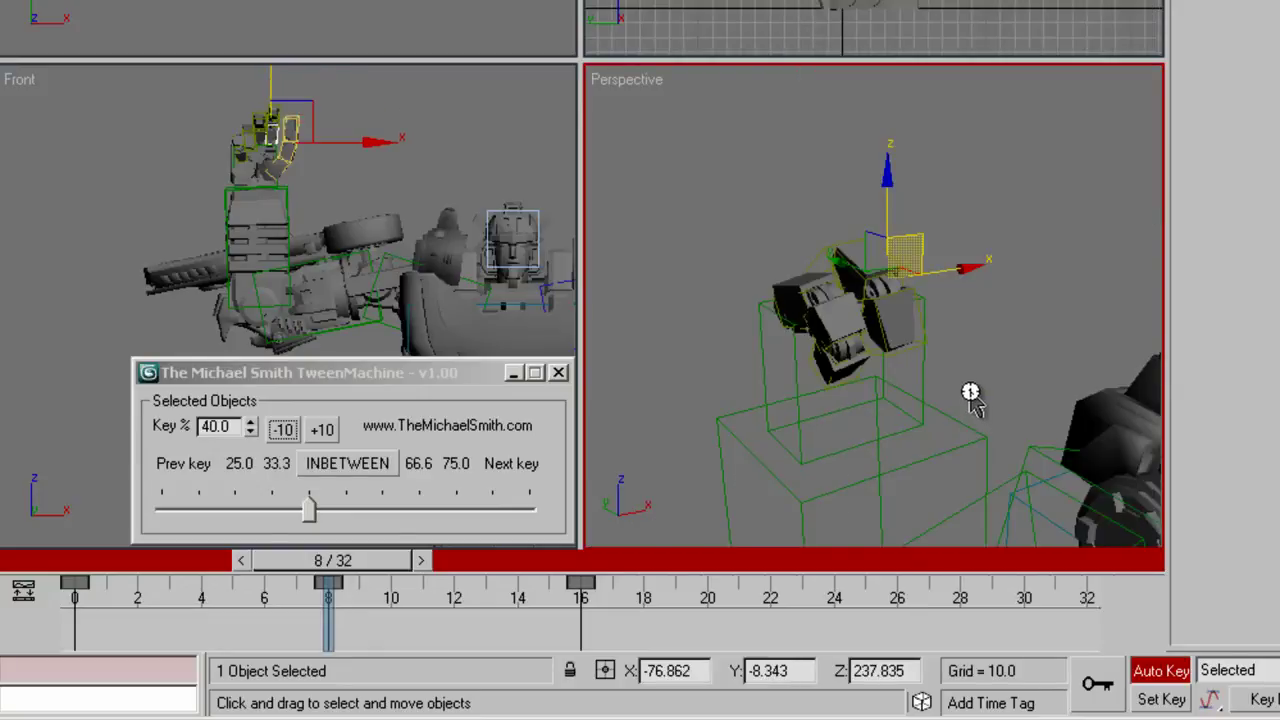
pyautogui.hotkey('ctrl', 'z')
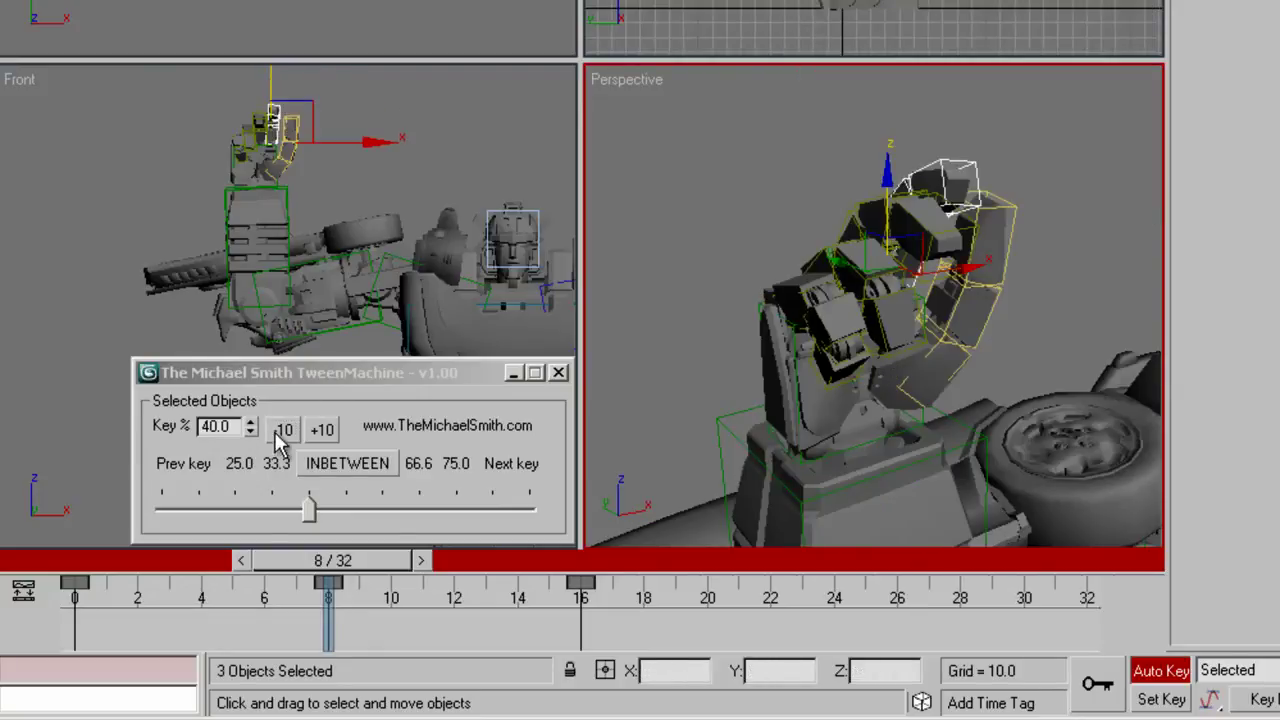
pyautogui.click(281, 432)
pyautogui.click(281, 432)
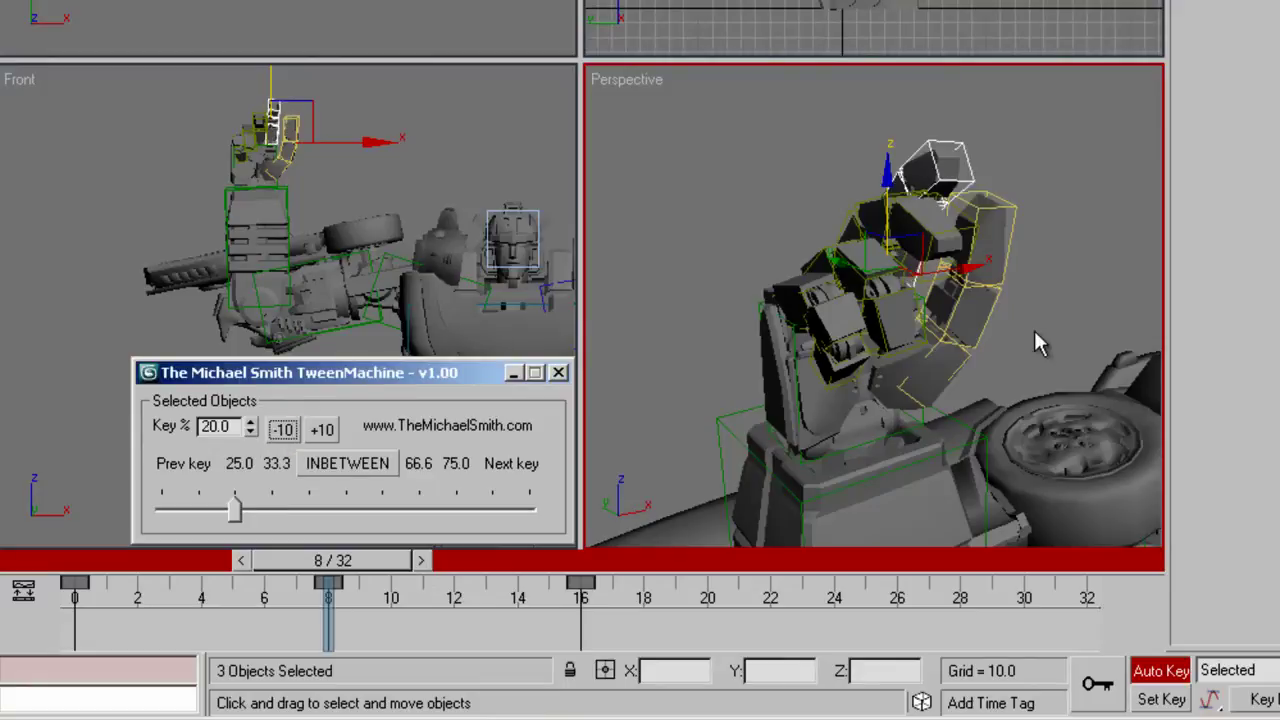
# Step: Set the tween Key % of all thumb bones to 10, and apply the same percentage to the palm bone
pyautogui.click(960, 358)
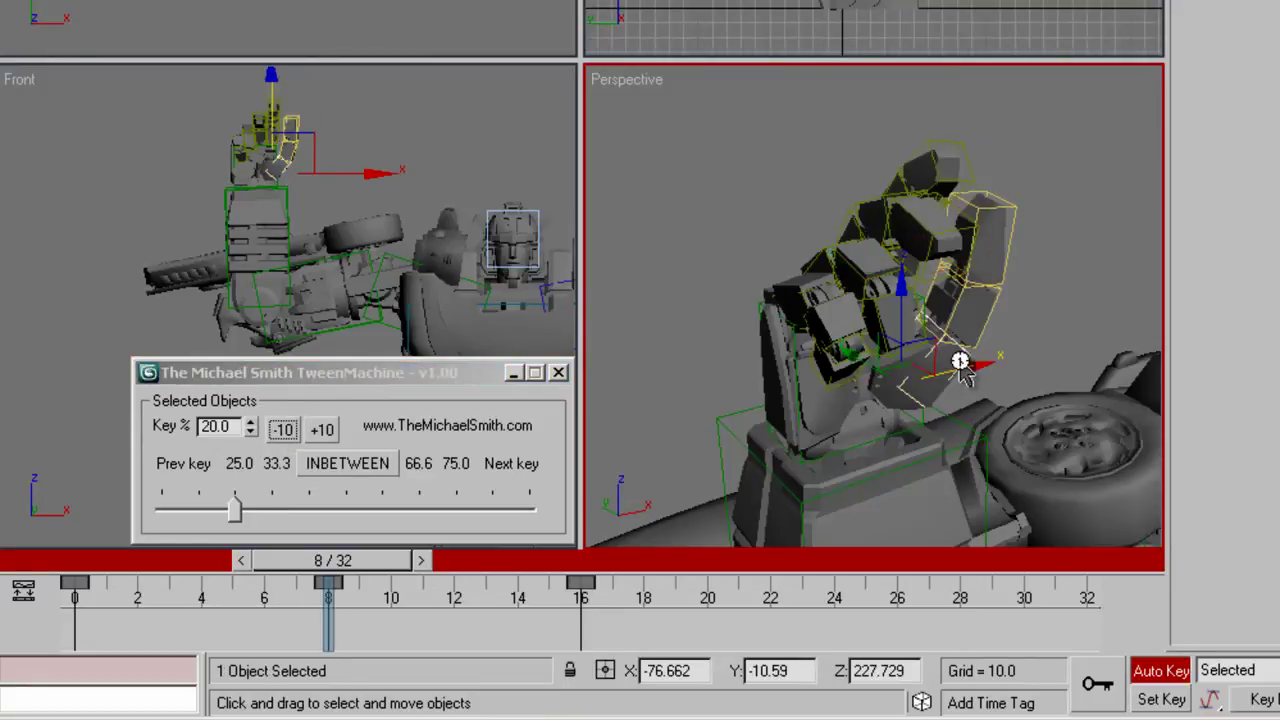
pyautogui.hotkey('ctrl', 'z')
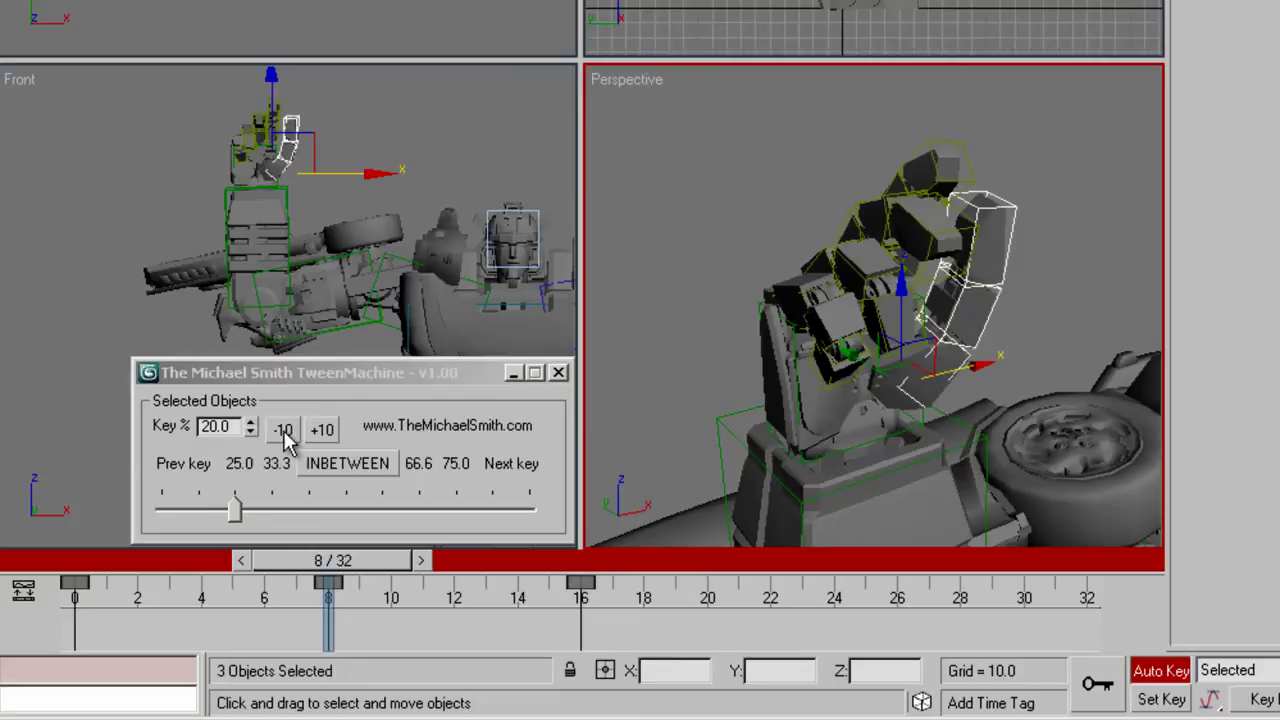
pyautogui.click(283, 430)
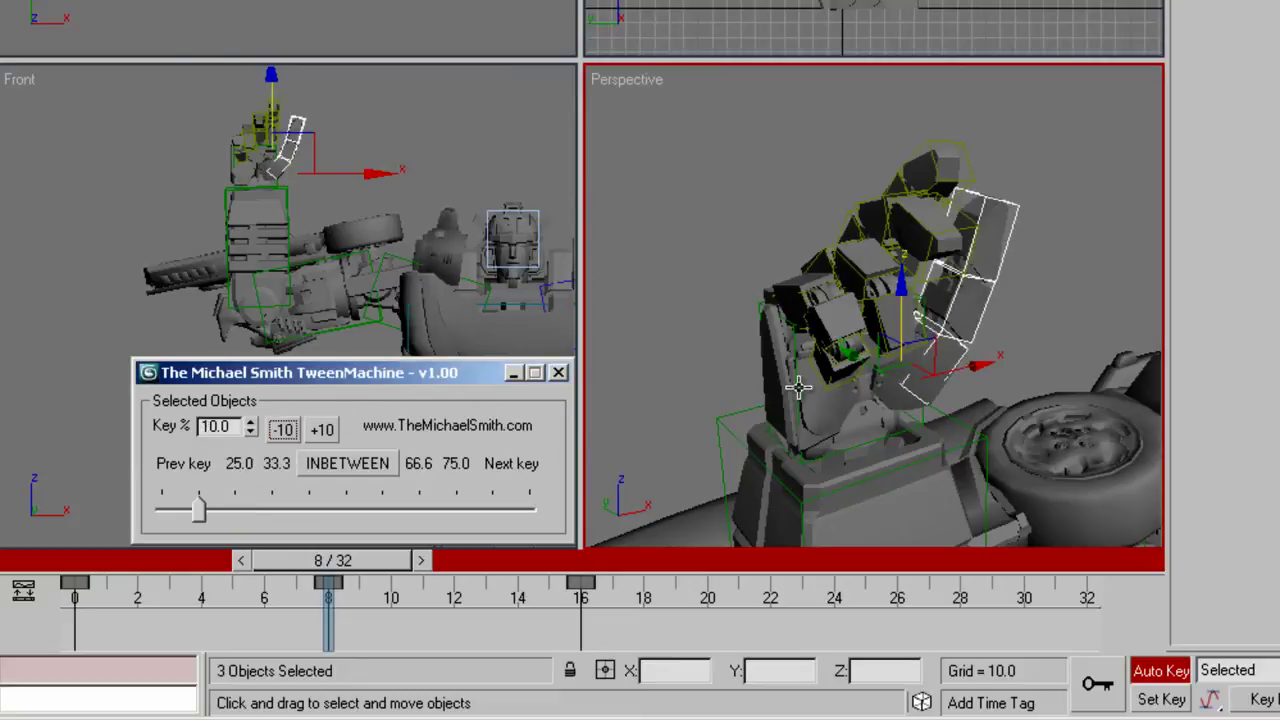
pyautogui.click(753, 304)
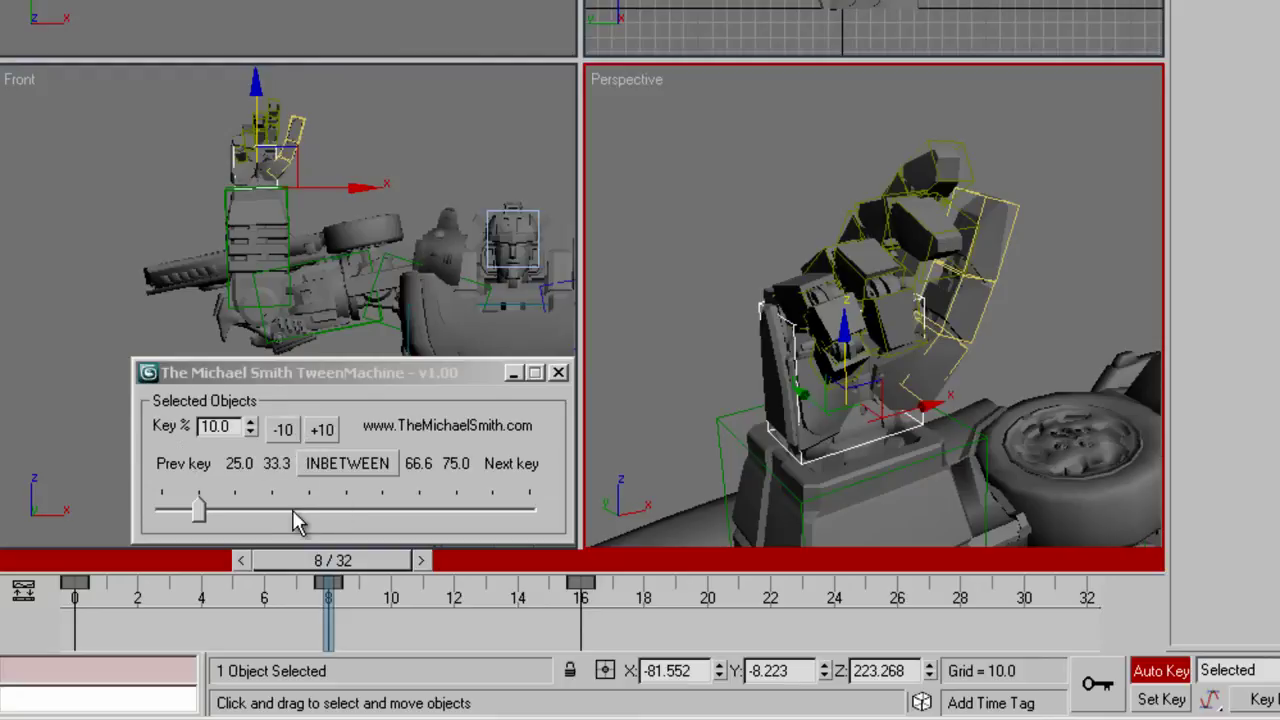
pyautogui.click(423, 505)
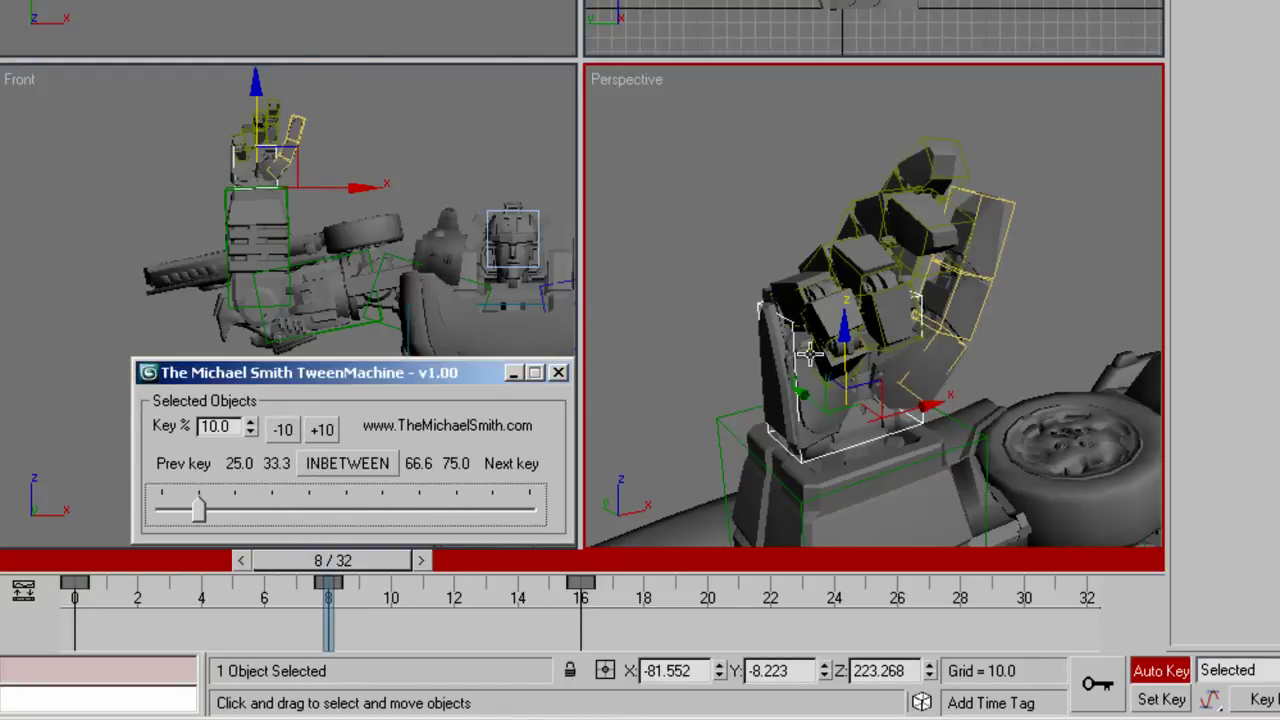
# Step: Review the hand's closing motion by going back and forth through the poses at frames 0, 8 and 16
pyautogui.press(',')
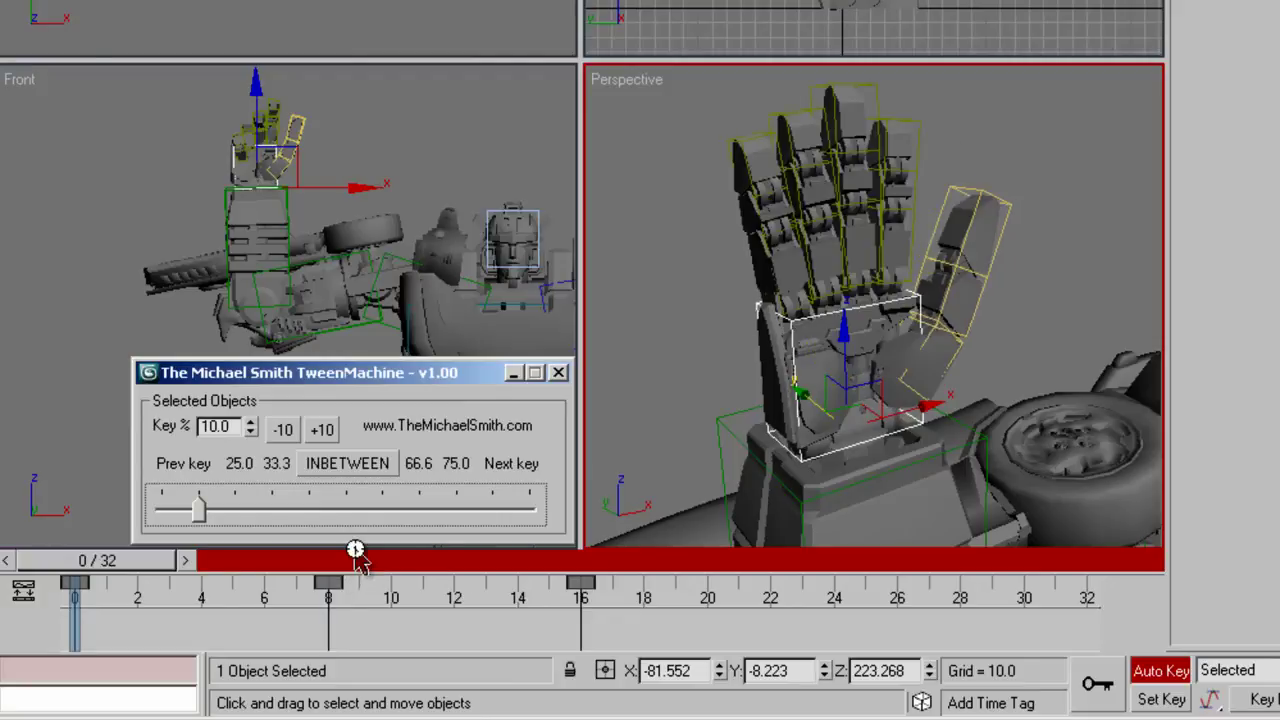
pyautogui.press('.')
pyautogui.press('.')
pyautogui.press(',')
pyautogui.press(',')
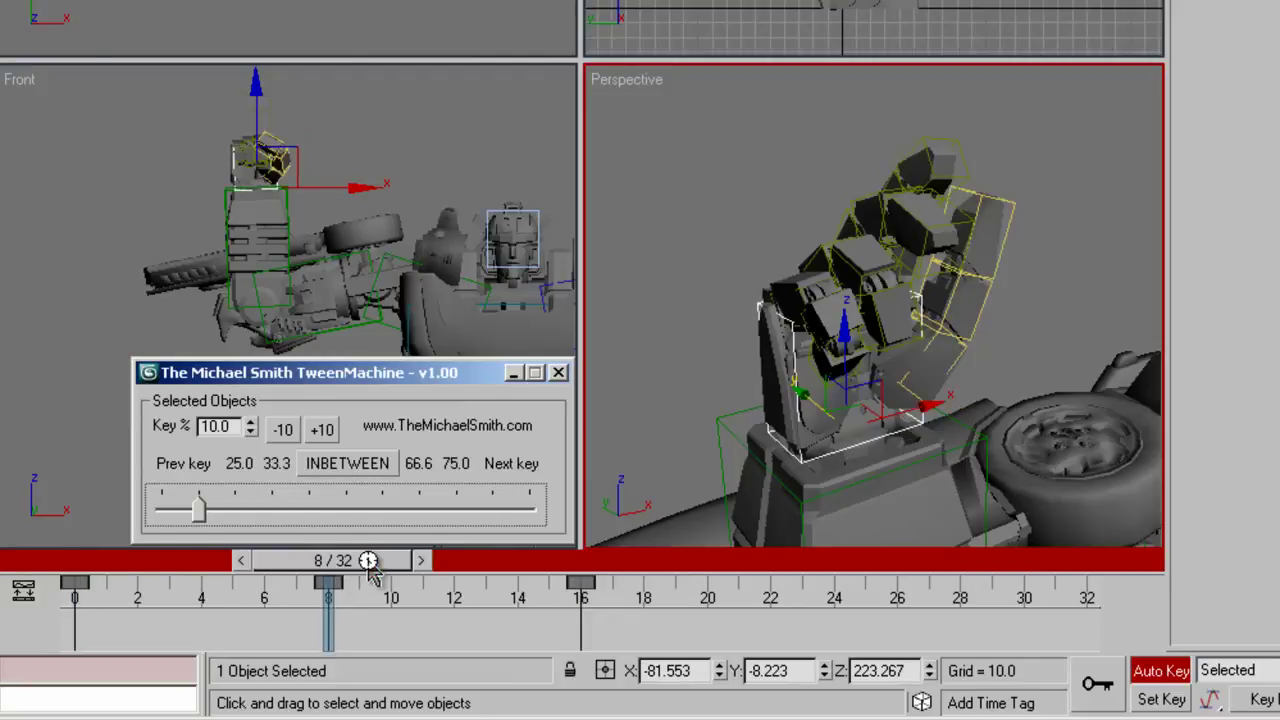
pyautogui.press('.')
pyautogui.press(',')
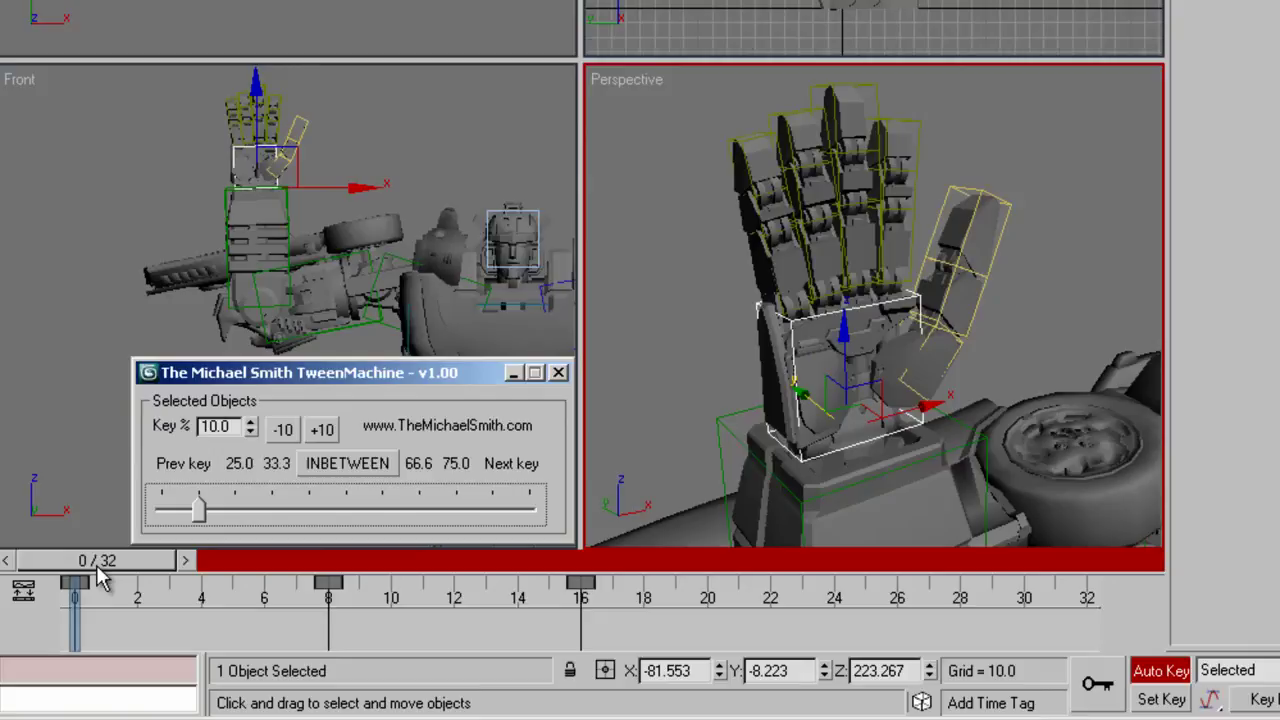
pyautogui.moveTo(105, 560); pyautogui.dragTo(606, 420)
pyautogui.press(',')
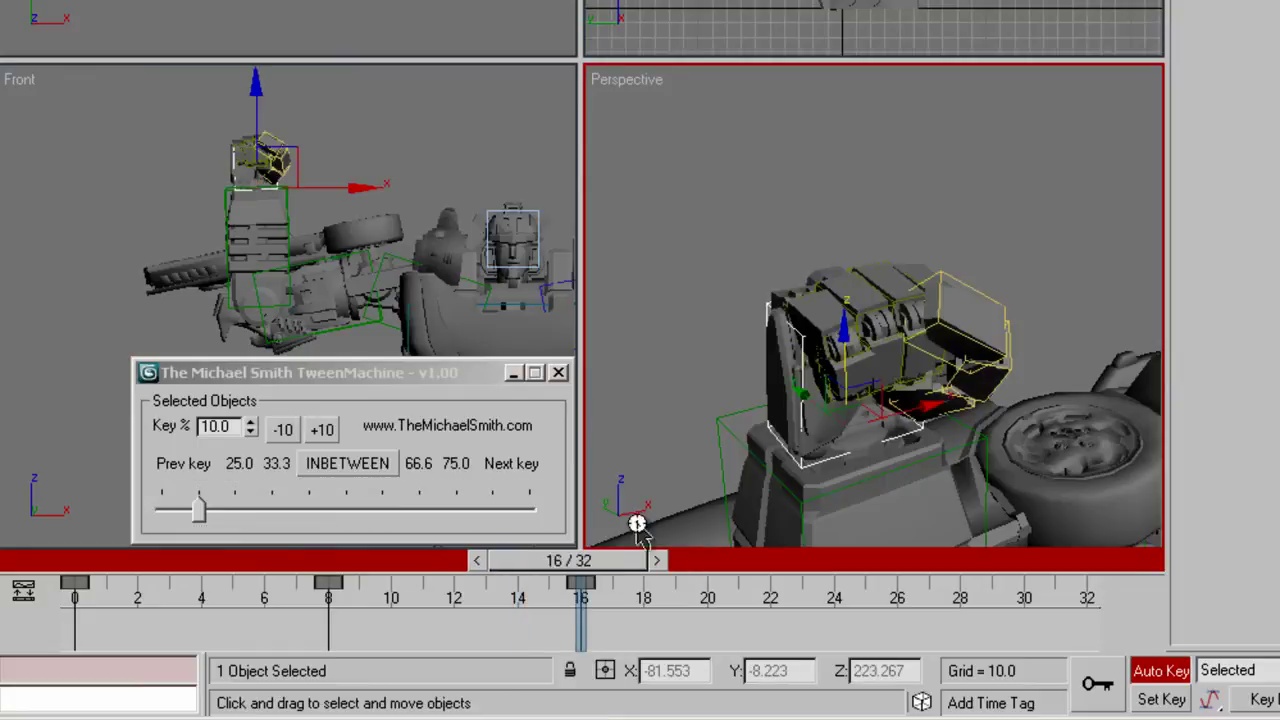
pyautogui.press(',')
pyautogui.press('.')
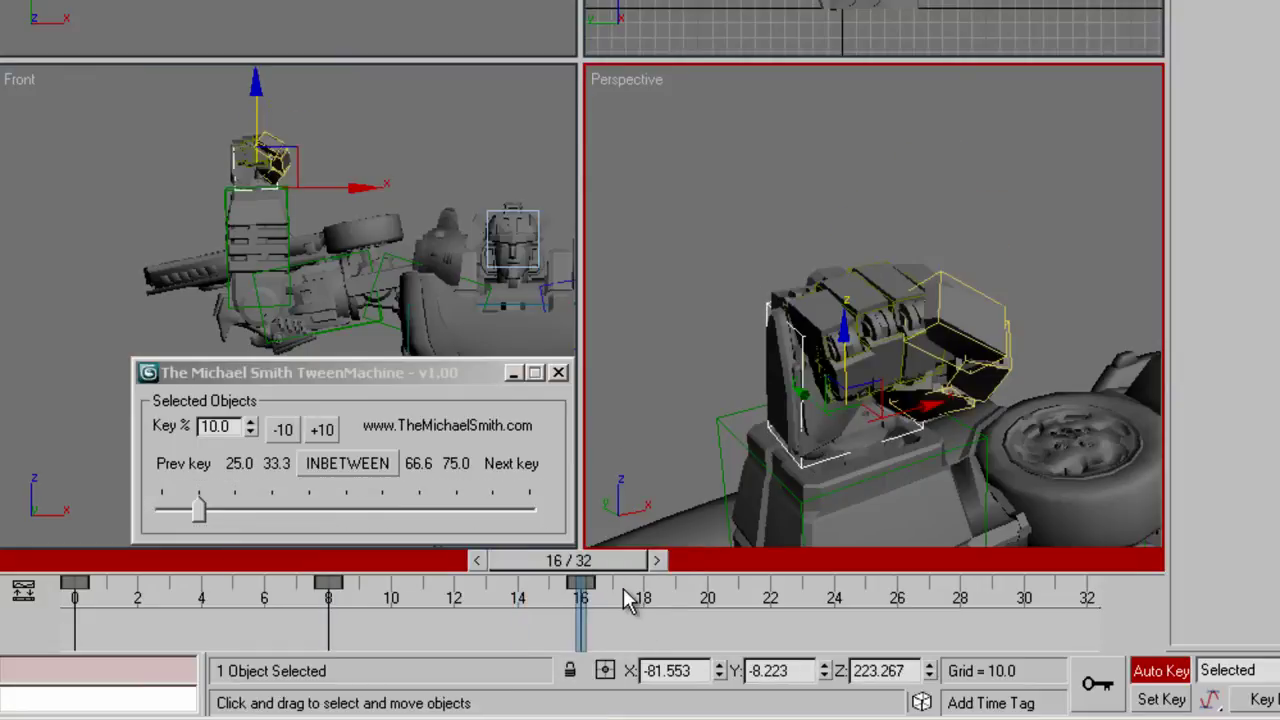
# Step: Copy the hand's key at frame 16 to frame 24
pyautogui.click(357, 463)
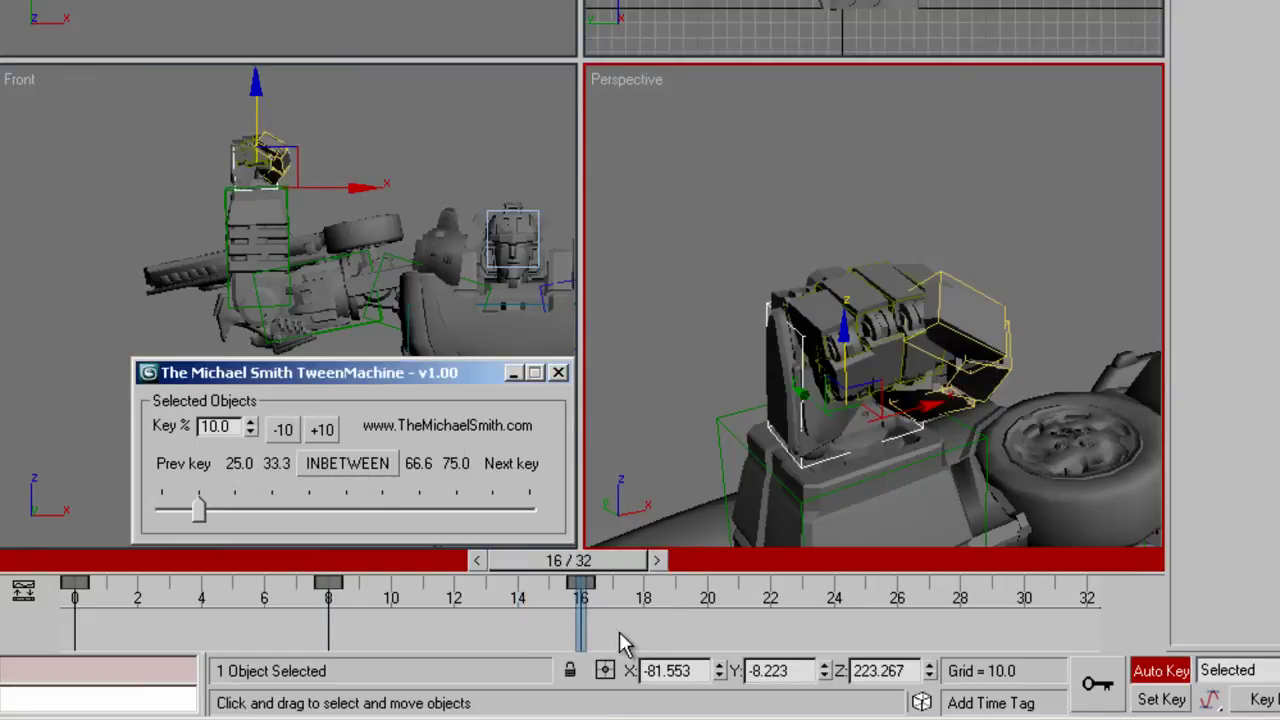
pyautogui.moveTo(590, 562); pyautogui.dragTo(615, 588)
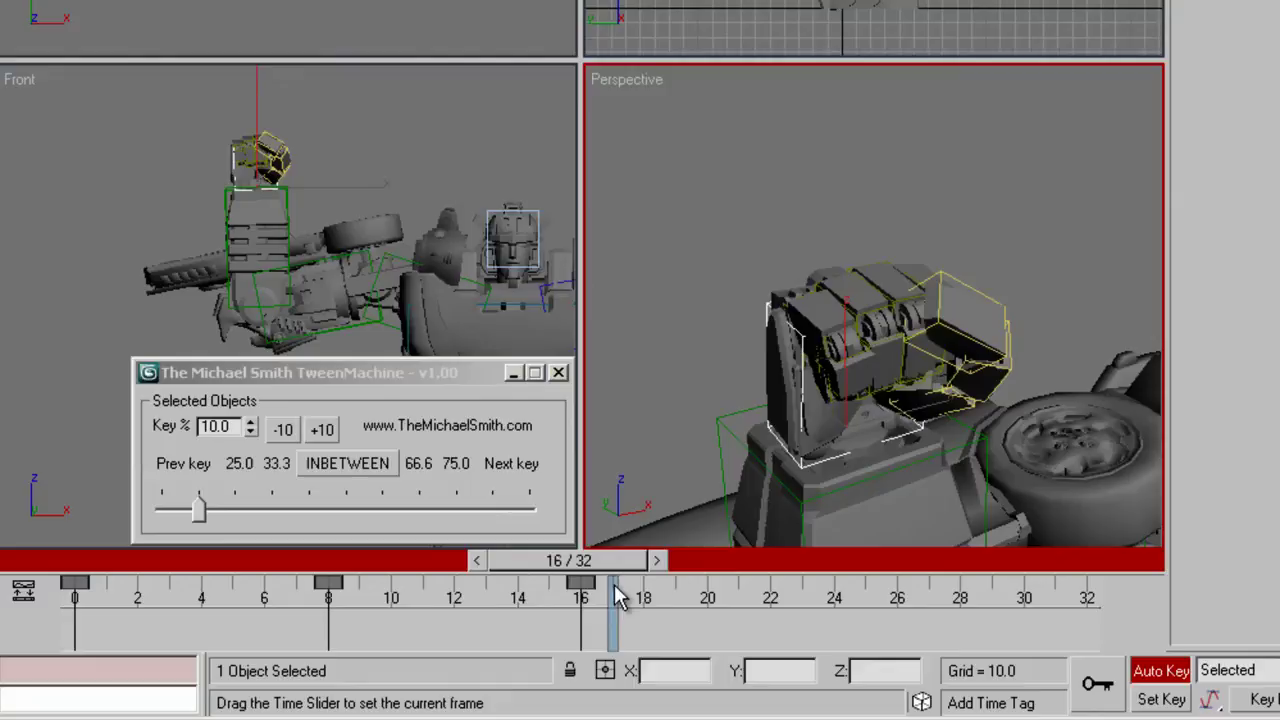
pyautogui.press('w')
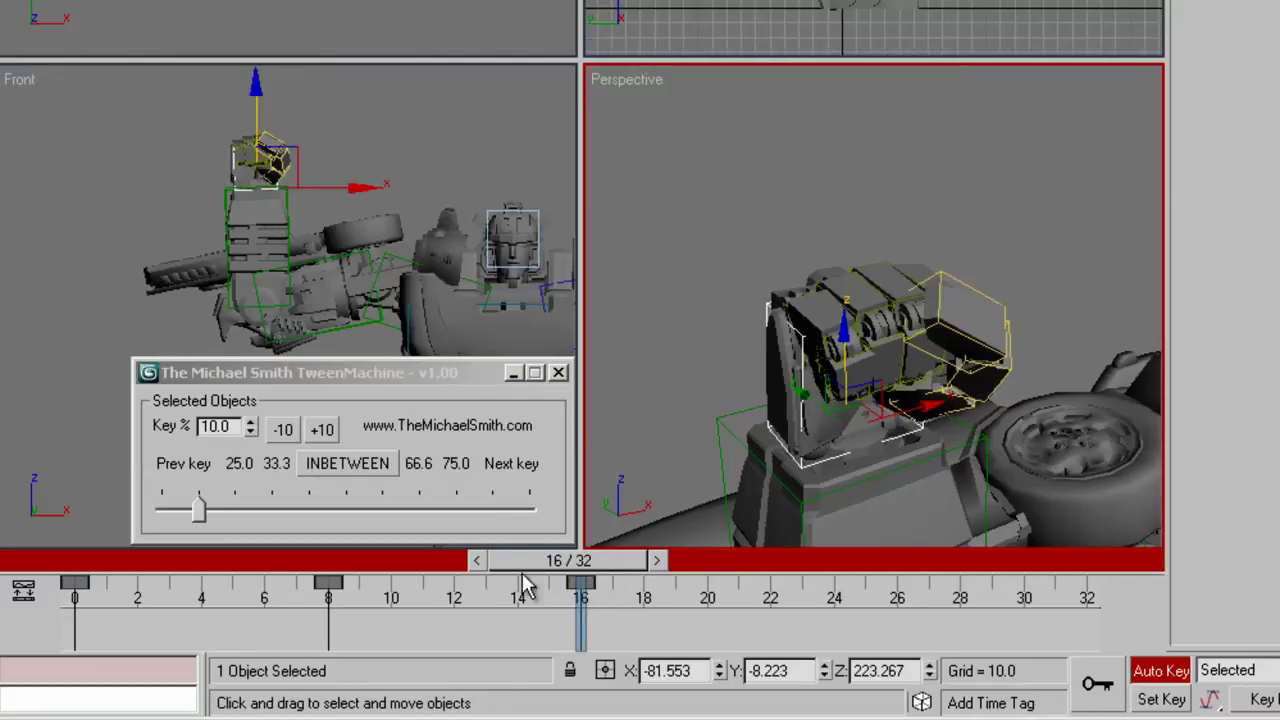
pyautogui.moveTo(617, 588)
pyautogui.mouseDown()
pyautogui.moveTo(545, 589)
pyautogui.moveTo(832, 608)
pyautogui.mouseUp()
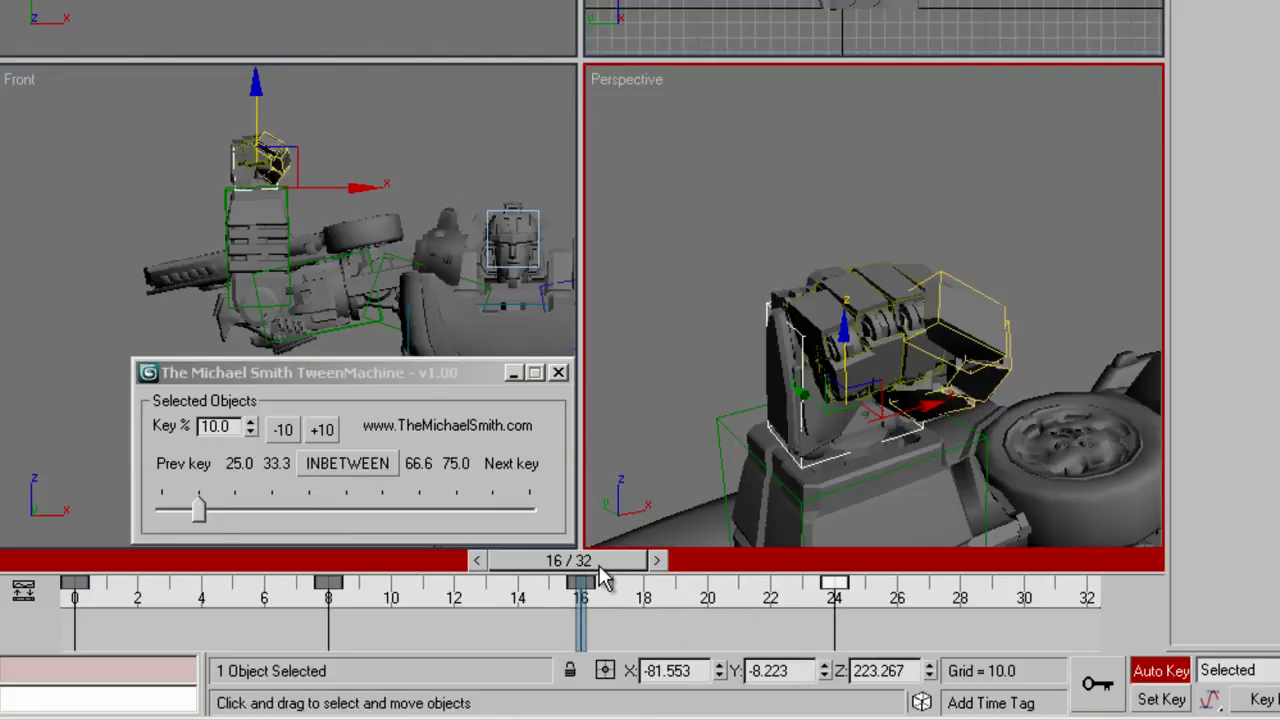
# Step: Scrub between frames 16 and 24 to examine how the closed fist behaves between its two matching keys
pyautogui.moveTo(600, 565); pyautogui.dragTo(624, 585)
pyautogui.press(',')
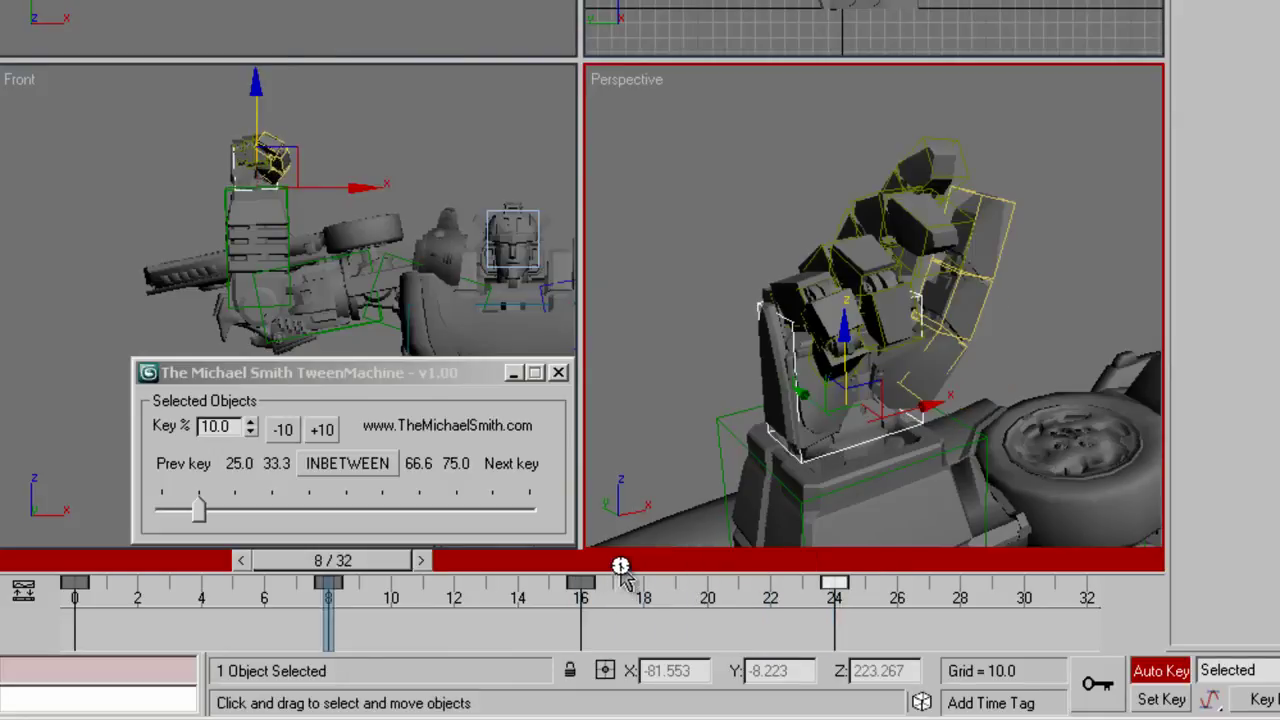
pyautogui.press('.')
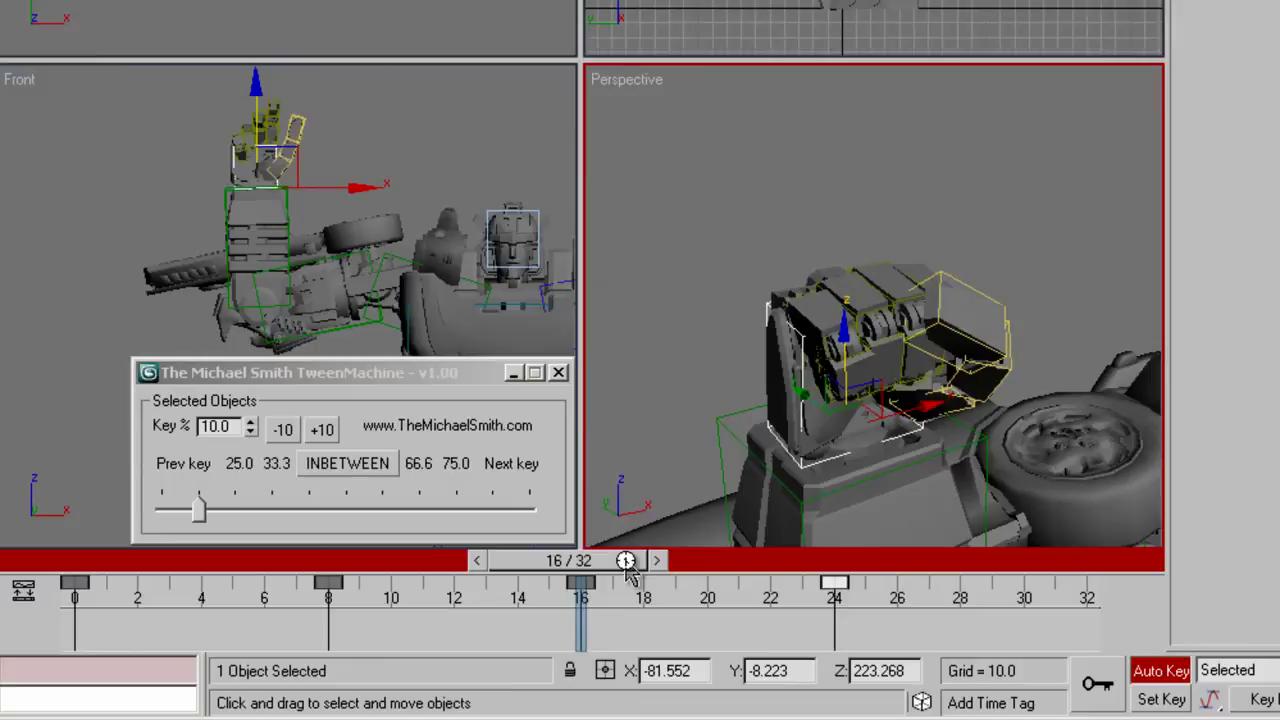
pyautogui.press('.')
pyautogui.press('.')
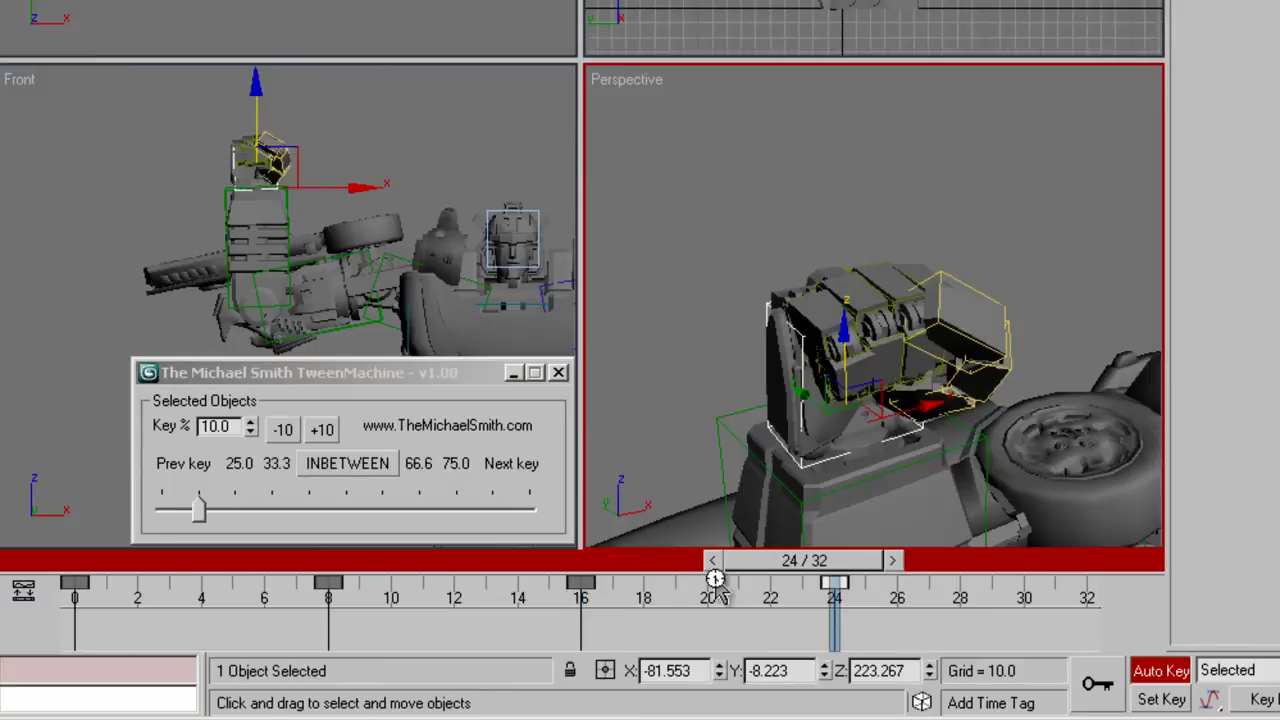
pyautogui.moveTo(697, 568); pyautogui.dragTo(743, 566)
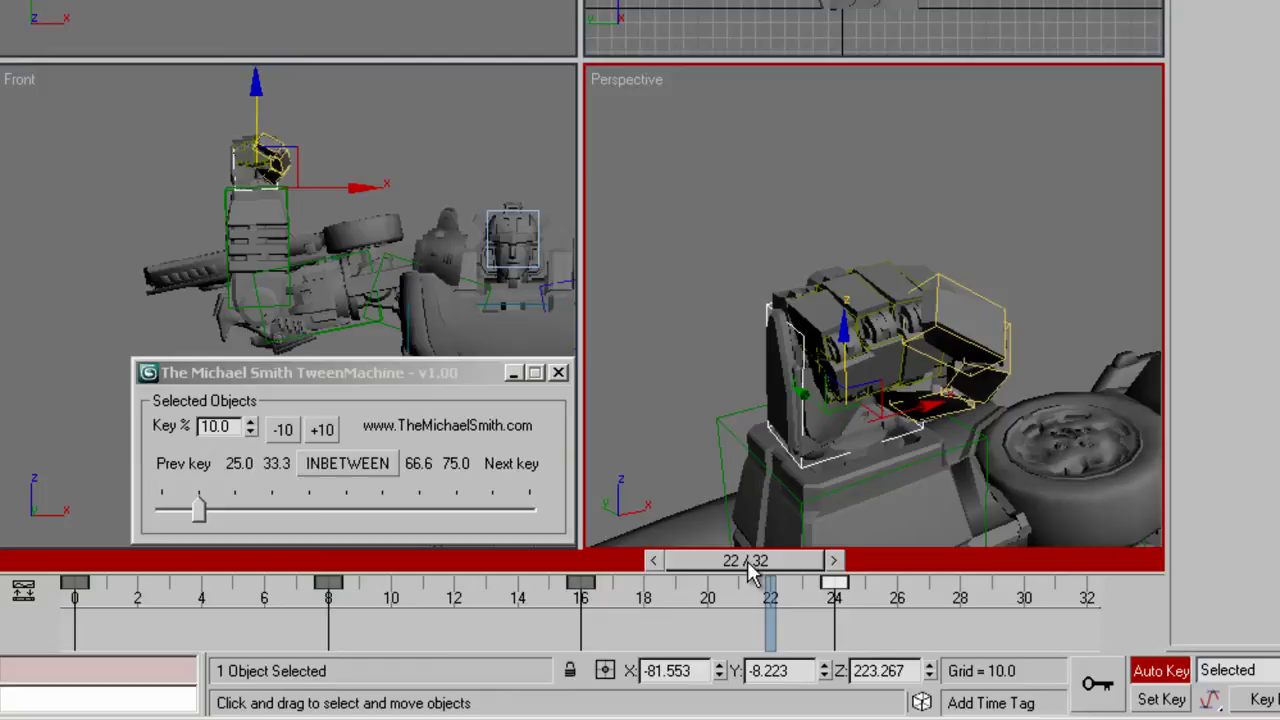
pyautogui.click(661, 563)
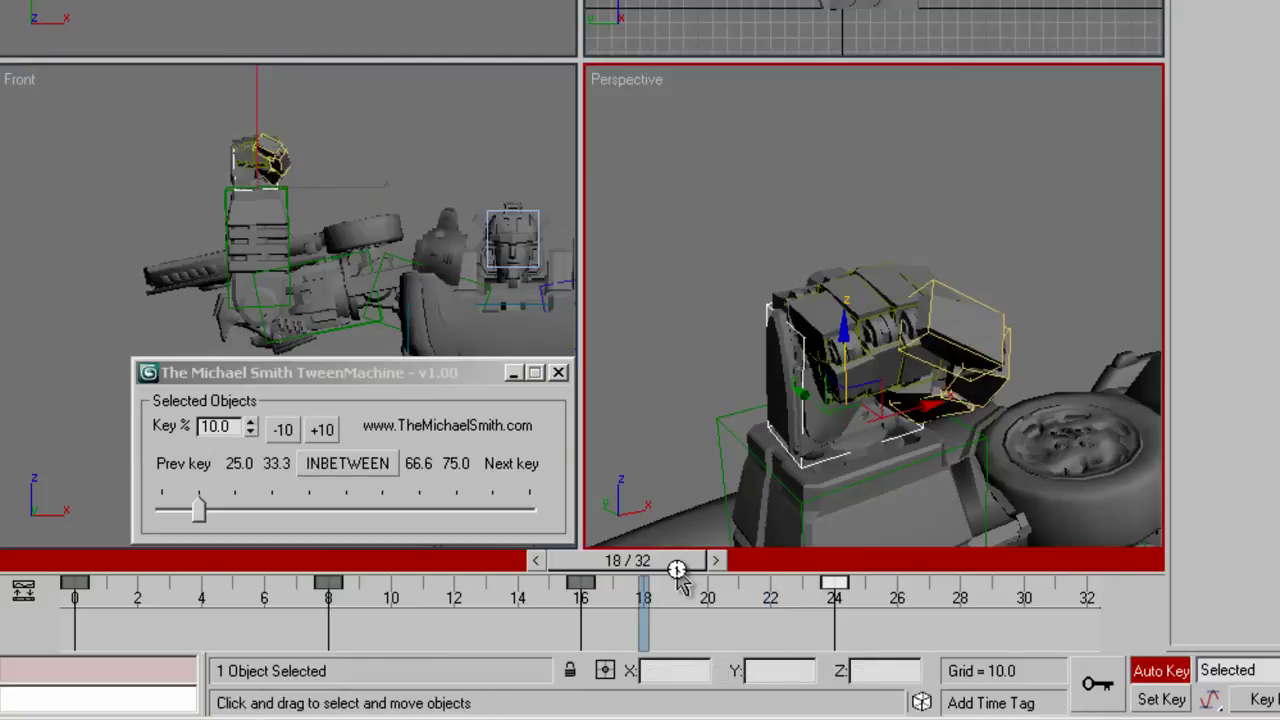
pyautogui.moveTo(677, 570); pyautogui.dragTo(556, 592)
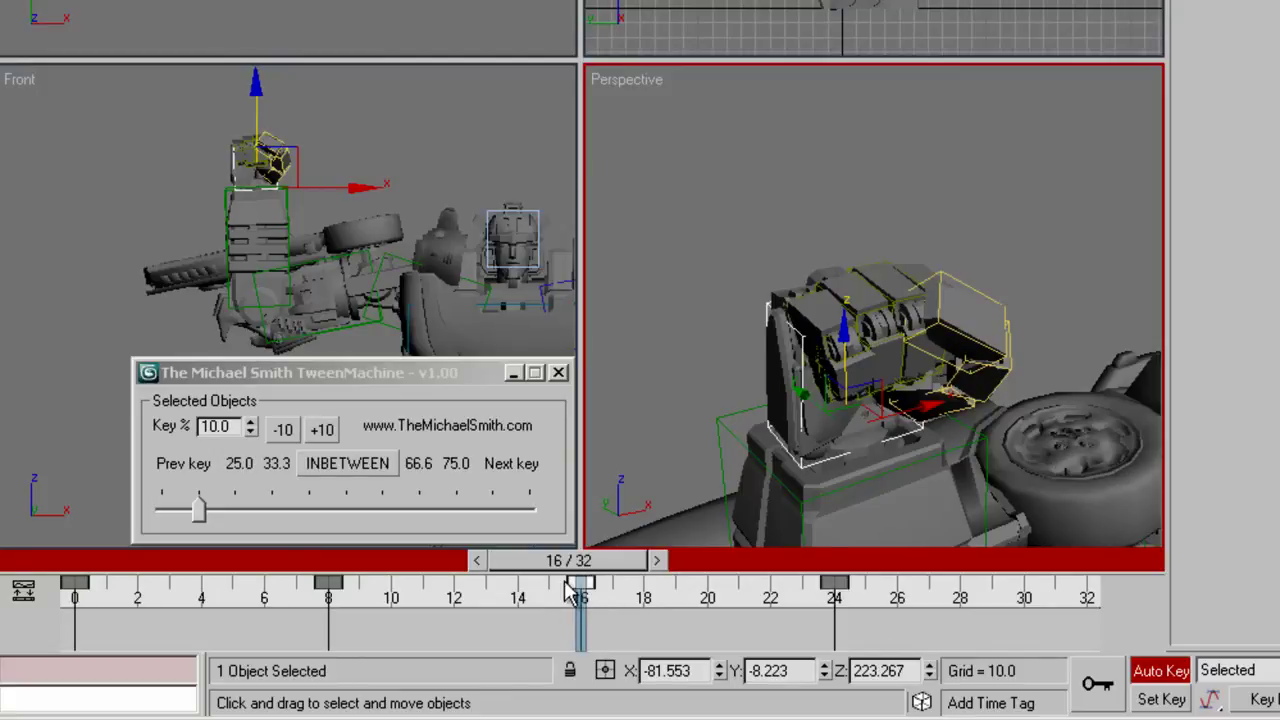
# Step: Copy the hand's key at frame 16 to frame 17, check the neighbouring keys and return to frame 16
pyautogui.keyDown('shift'); pyautogui.moveTo(581, 585); pyautogui.dragTo(782, 570); pyautogui.keyUp('shift')
pyautogui.press(',')
pyautogui.press('.')
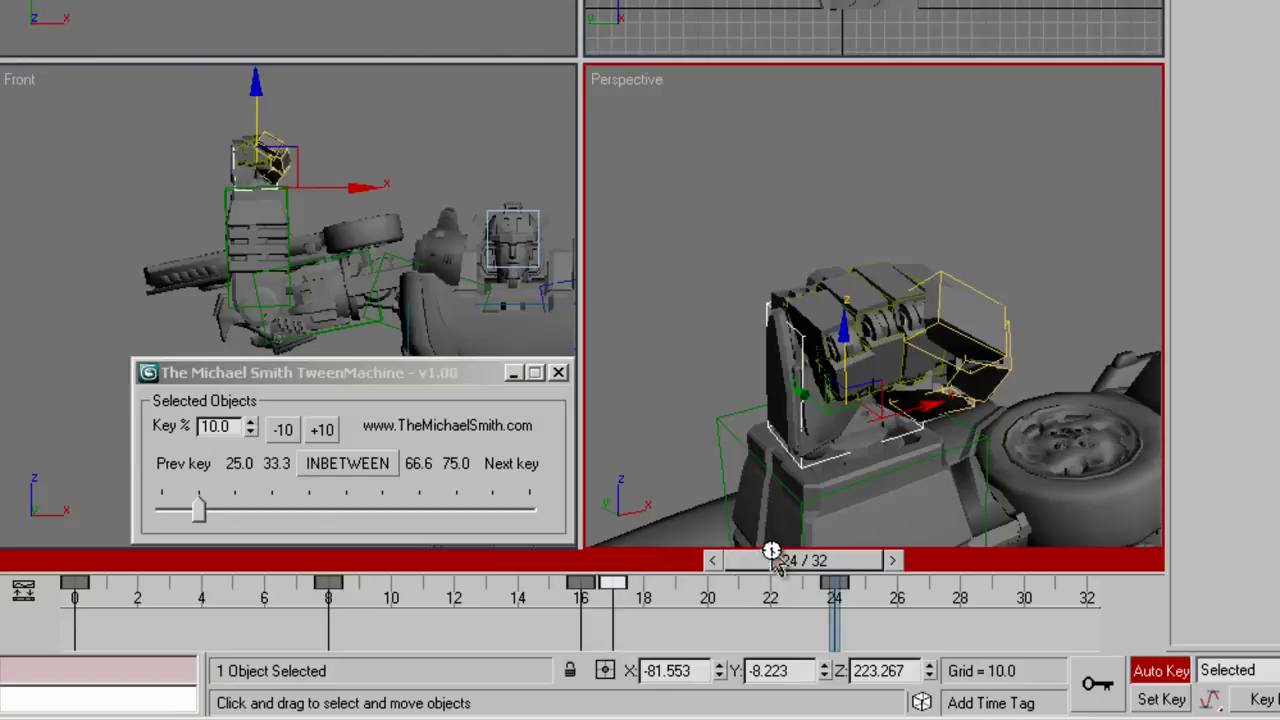
pyautogui.press(',')
pyautogui.press('.')
pyautogui.press(',')
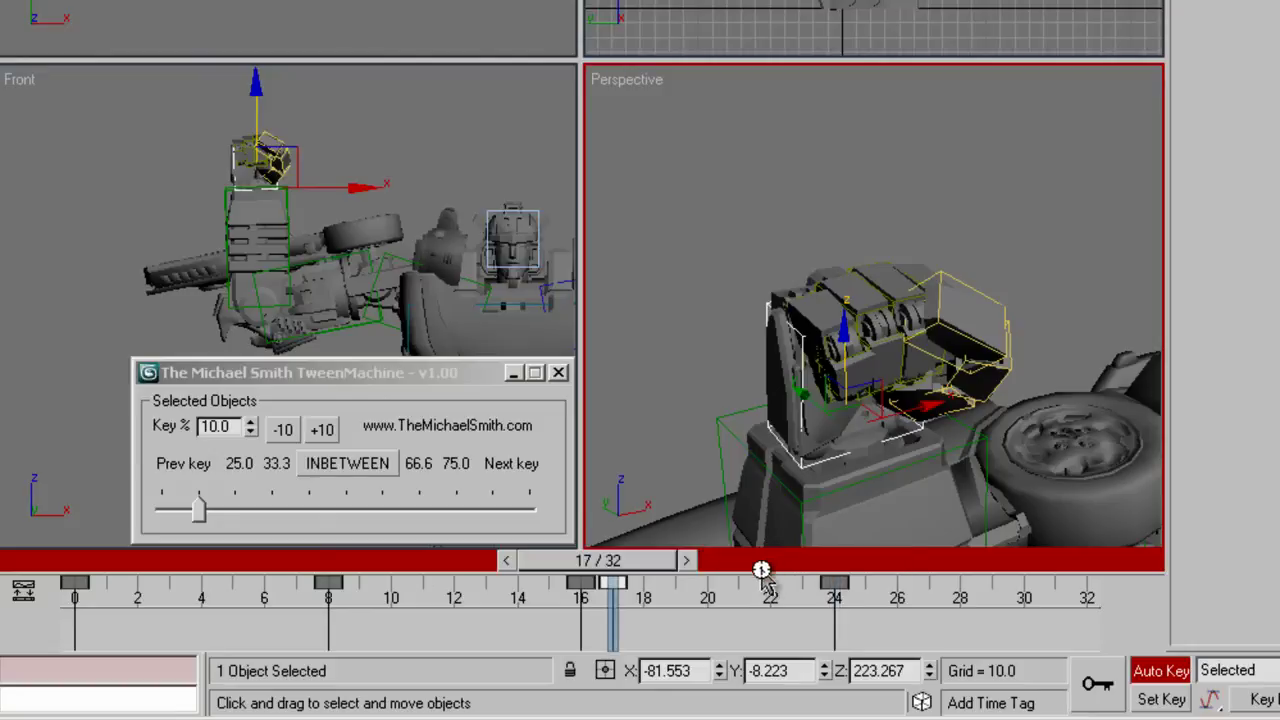
pyautogui.press(',')
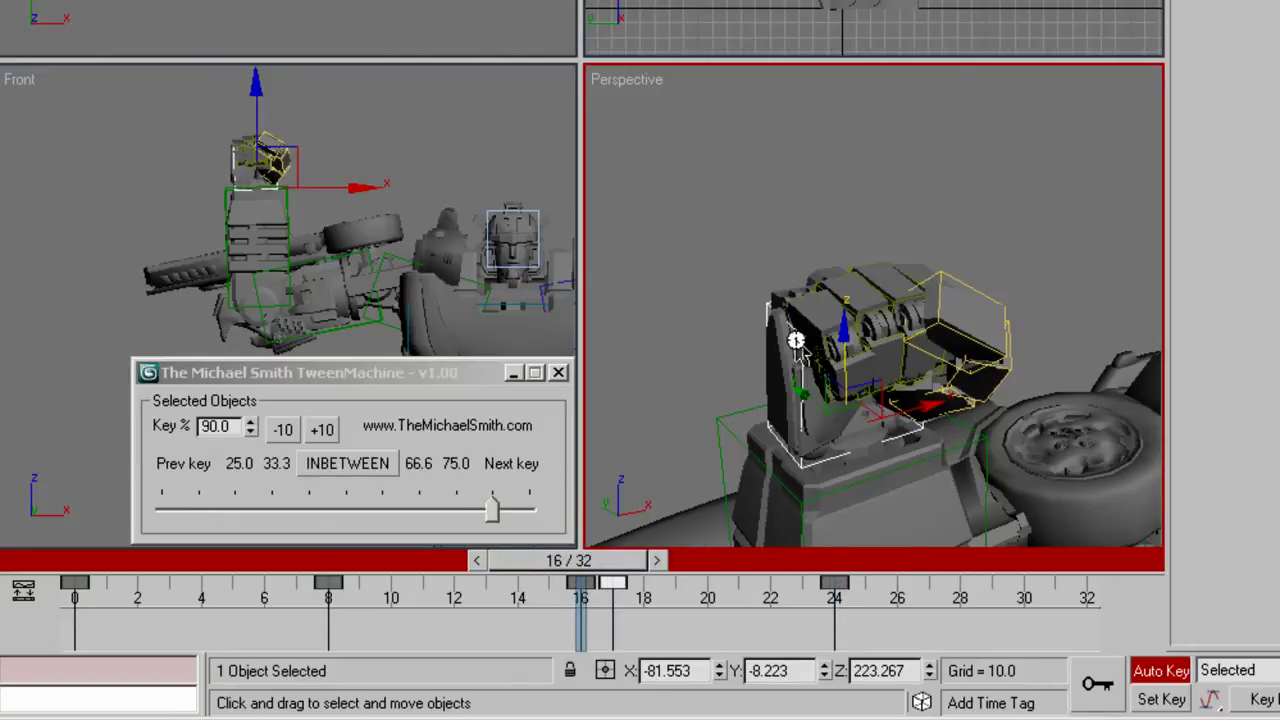
# Step: Select the palm bone's children and set the whole hand's tween Key % to 90 at frame 16
pyautogui.rightClick(790, 333)
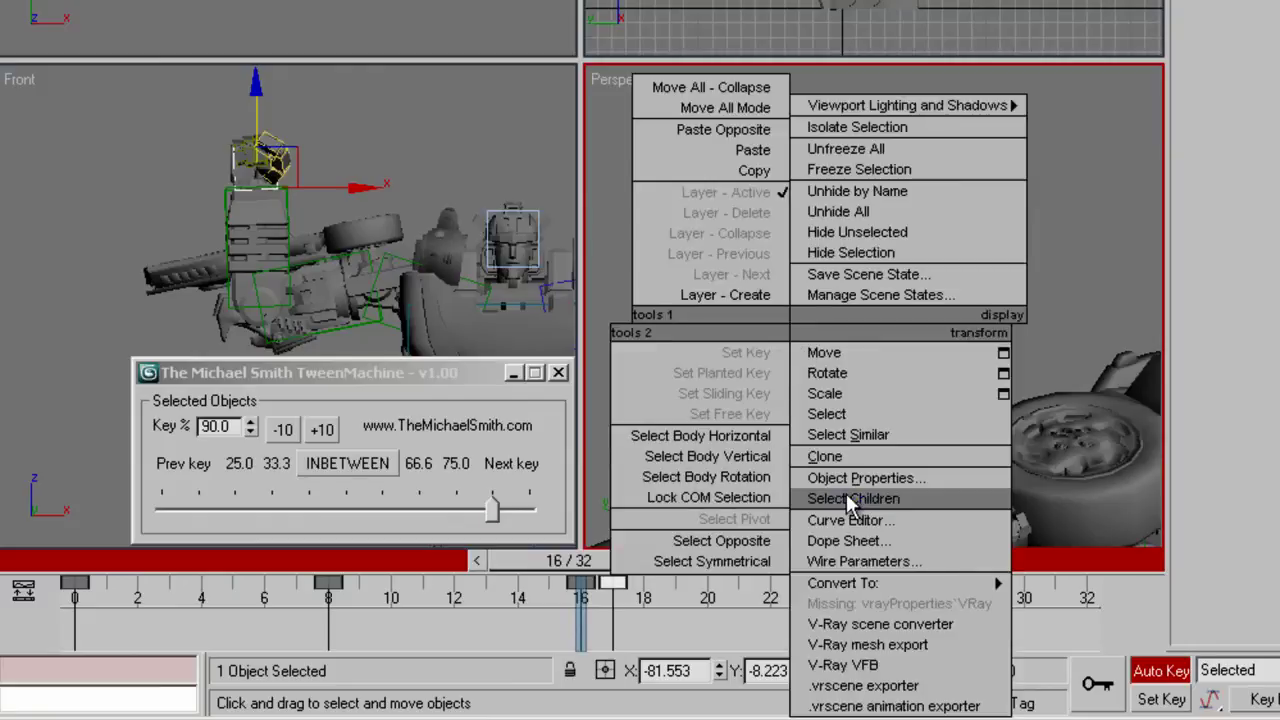
pyautogui.click(851, 498)
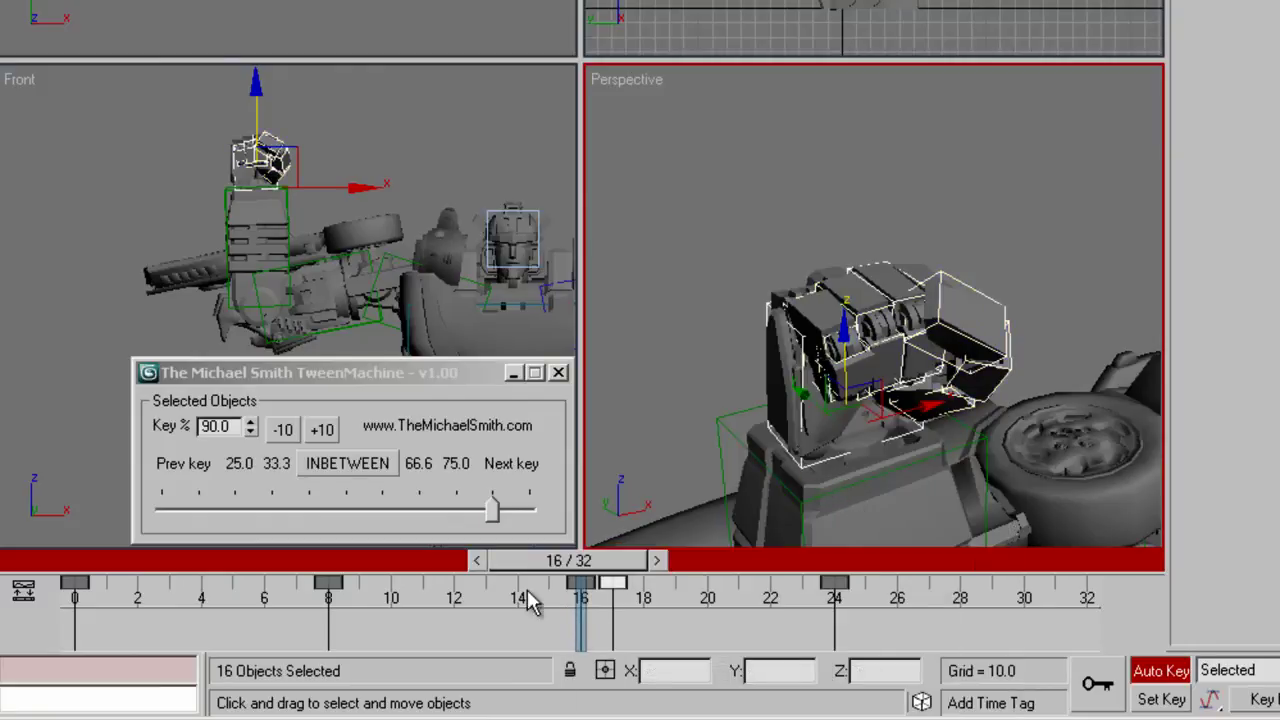
pyautogui.click(314, 429)
pyautogui.click(491, 510)
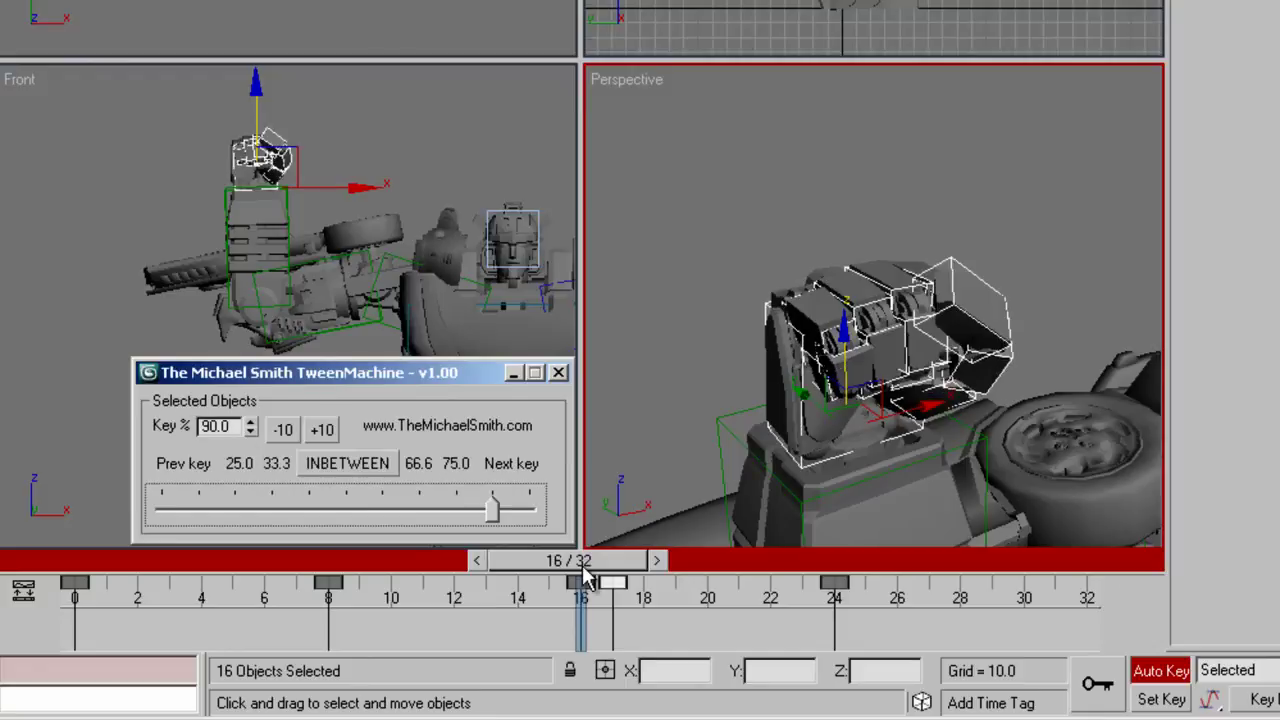
# Step: Flip between frames 16 and 17 to compare the two fist poses
pyautogui.press('.')
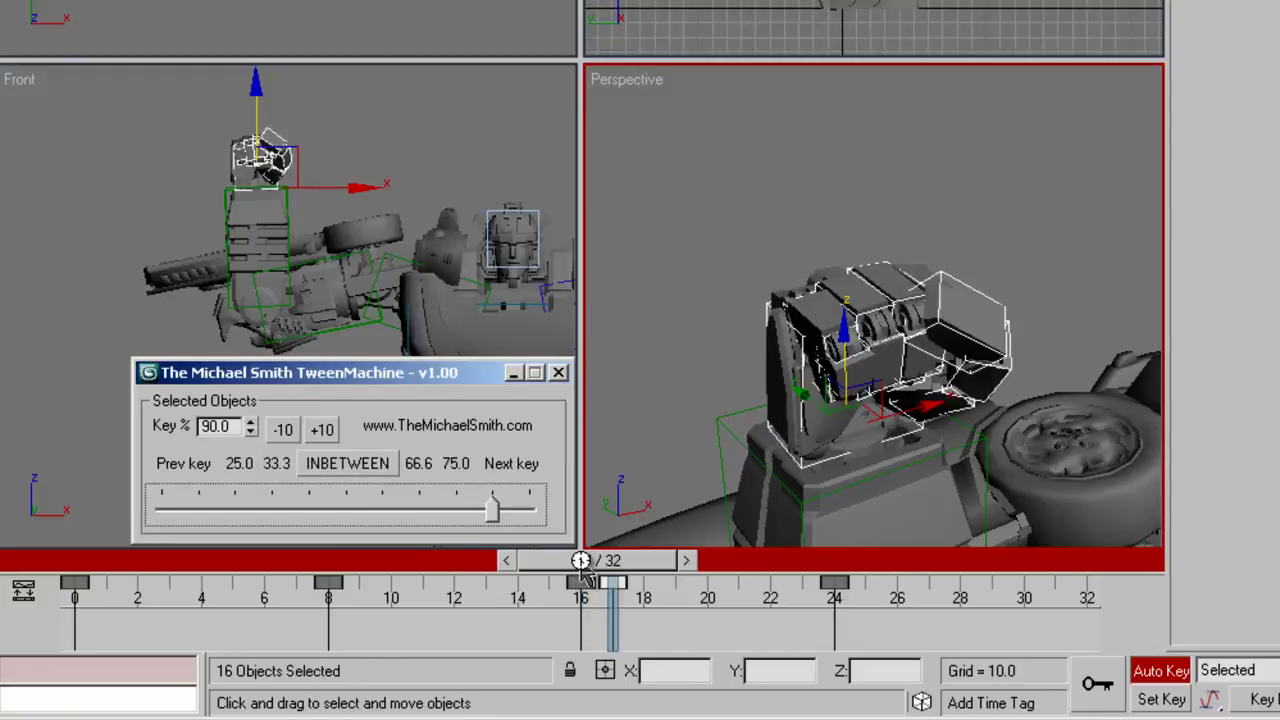
pyautogui.press(',')
pyautogui.press('.')
pyautogui.press(',')
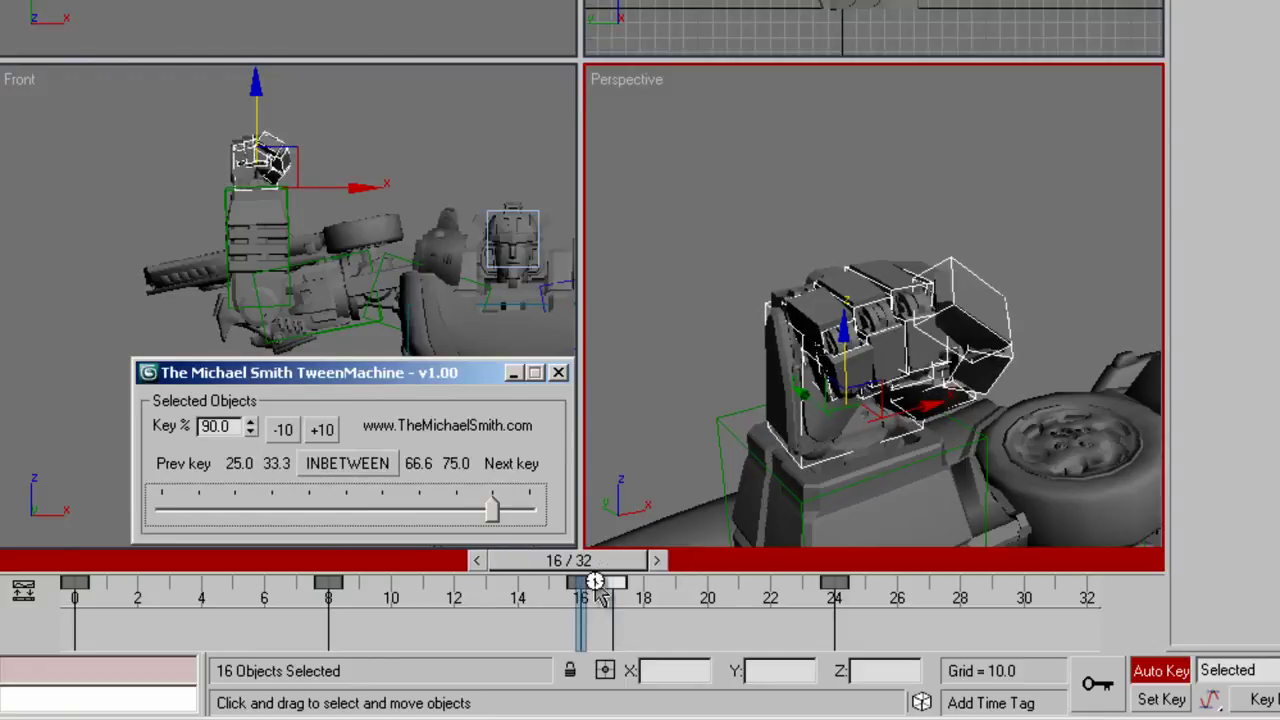
pyautogui.moveTo(597, 590)
pyautogui.mouseDown()
pyautogui.moveTo(617, 597)
pyautogui.moveTo(580, 594)
pyautogui.moveTo(610, 587)
pyautogui.mouseUp()
pyautogui.press(',')
pyautogui.press('.')
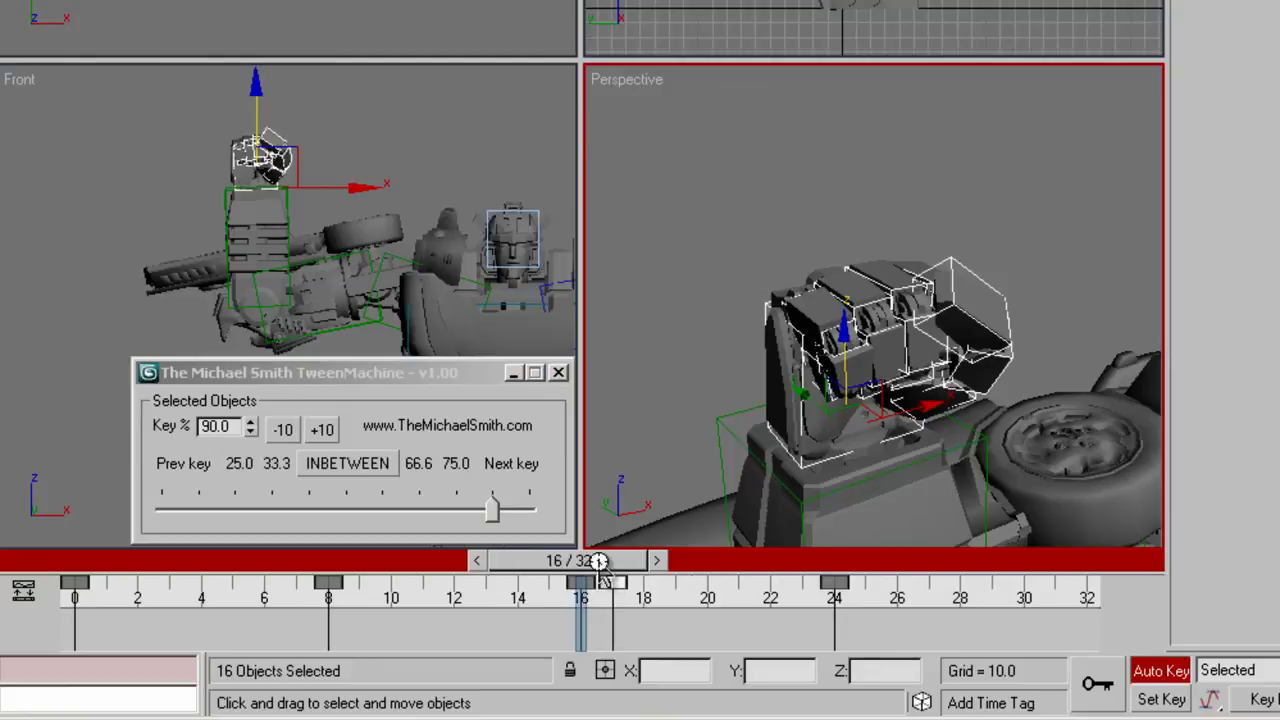
pyautogui.press('.')
pyautogui.press(',')
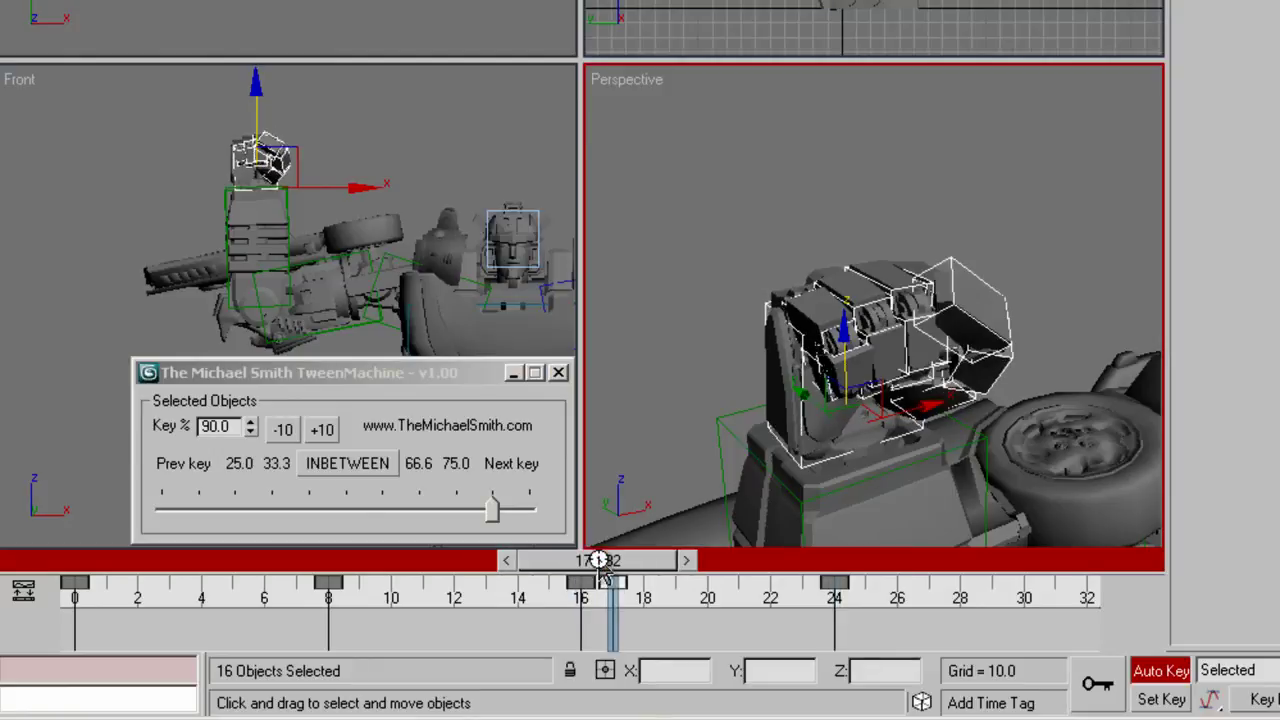
pyautogui.press('.')
pyautogui.press(',')
# Step: Key a 90 percent tween of the whole hand at frame 20 and scrub frames 16 to 24 to check the settling
pyautogui.moveTo(606, 558); pyautogui.dragTo(718, 591)
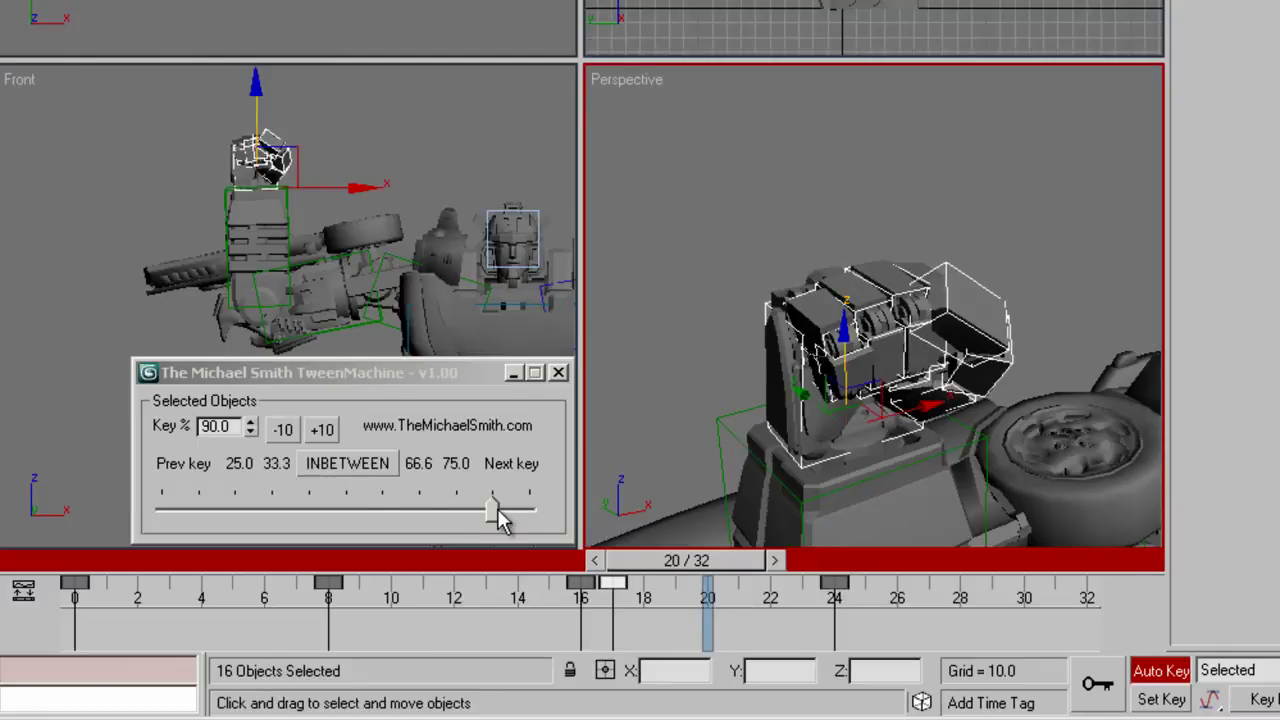
pyautogui.click(380, 491)
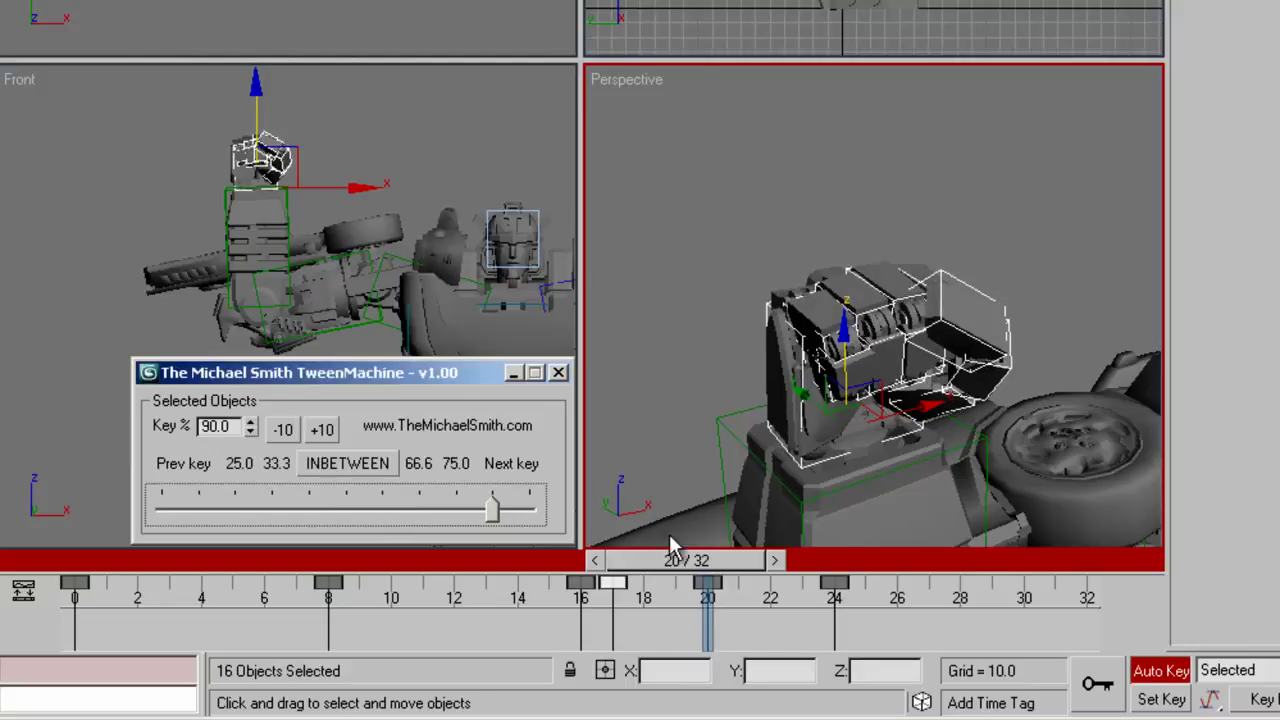
pyautogui.moveTo(714, 561); pyautogui.dragTo(884, 567)
pyautogui.moveTo(796, 567); pyautogui.dragTo(480, 578)
pyautogui.moveTo(782, 558); pyautogui.dragTo(500, 555)
pyautogui.moveTo(603, 545); pyautogui.dragTo(790, 572)
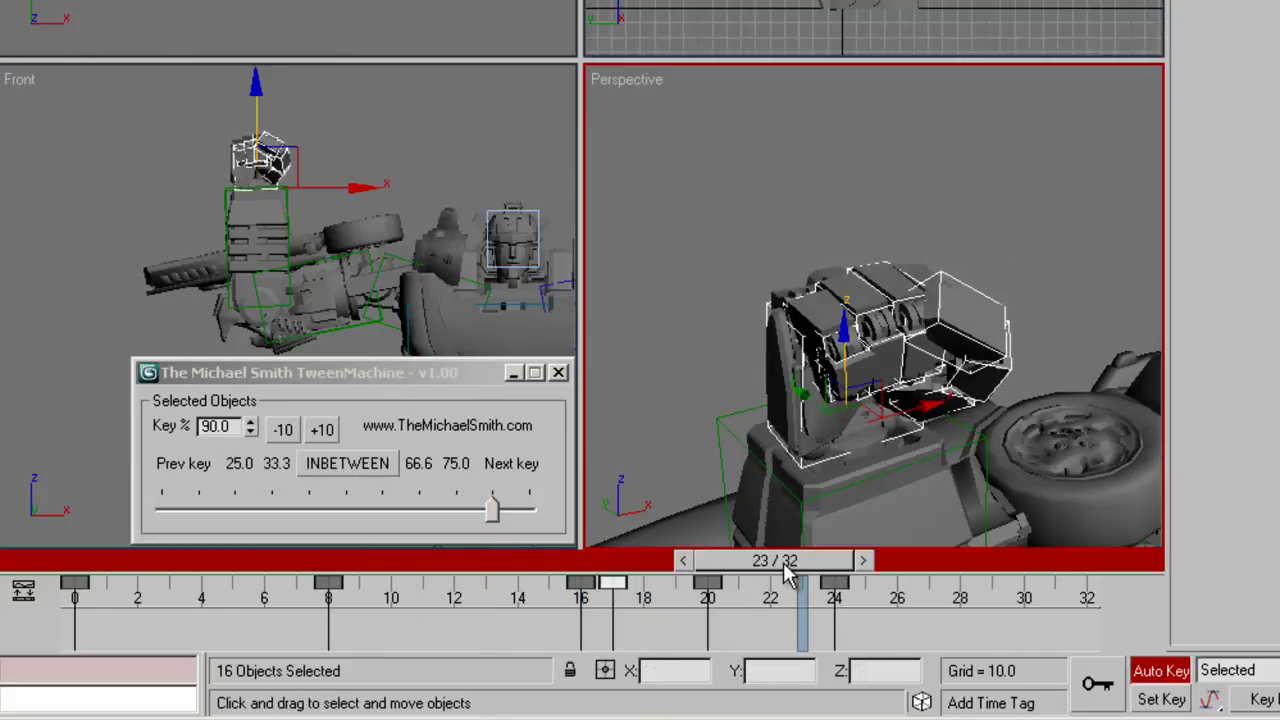